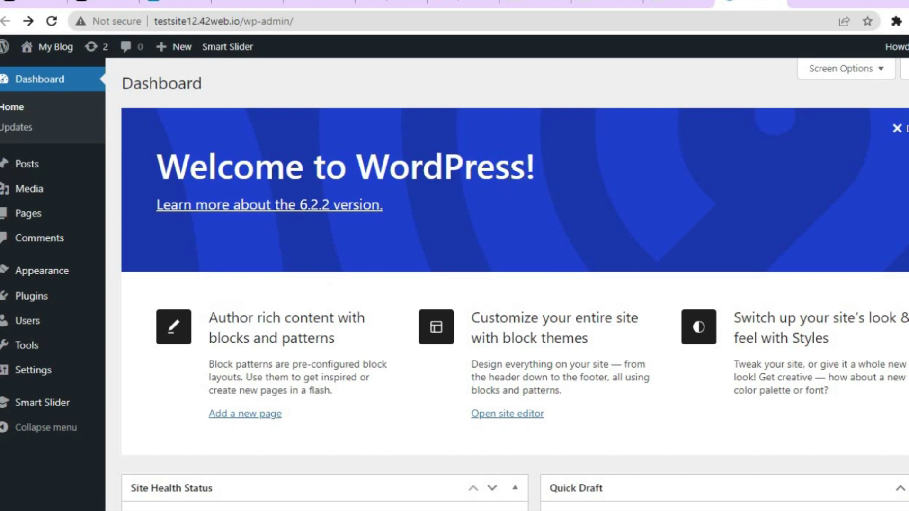
Open InfinityFree's hosting accounts and start a new account, dismissing the ad and reaching the subdomain name choice
{"action": "left_click", "coordinate": [232, 2]}
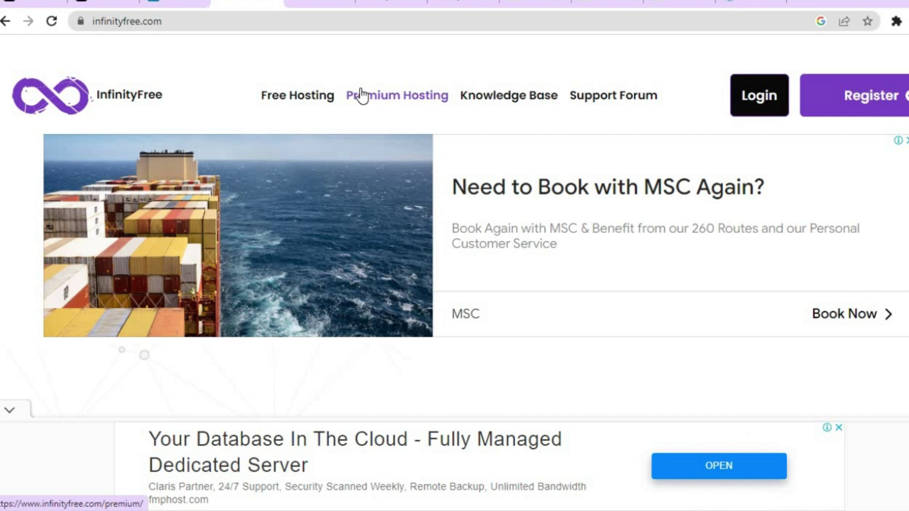
{"action": "left_click", "coordinate": [311, 2]}
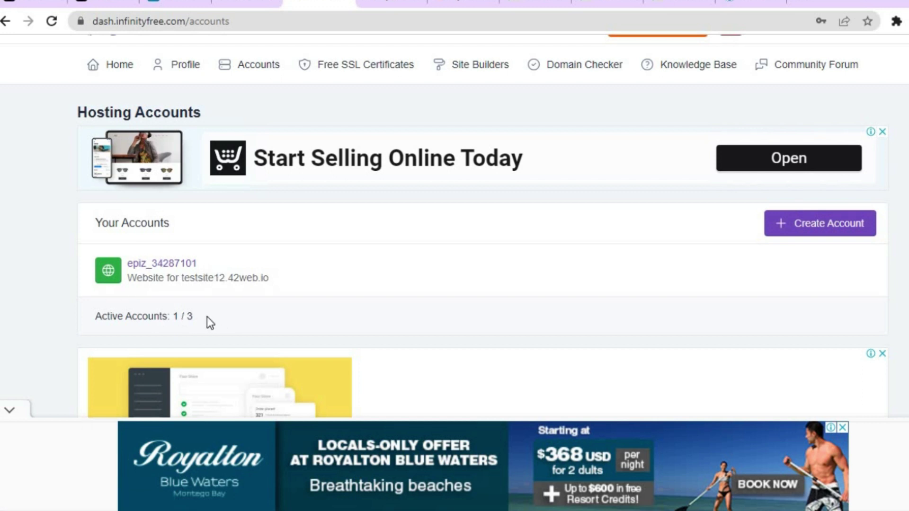
{"action": "left_click", "coordinate": [815, 234]}
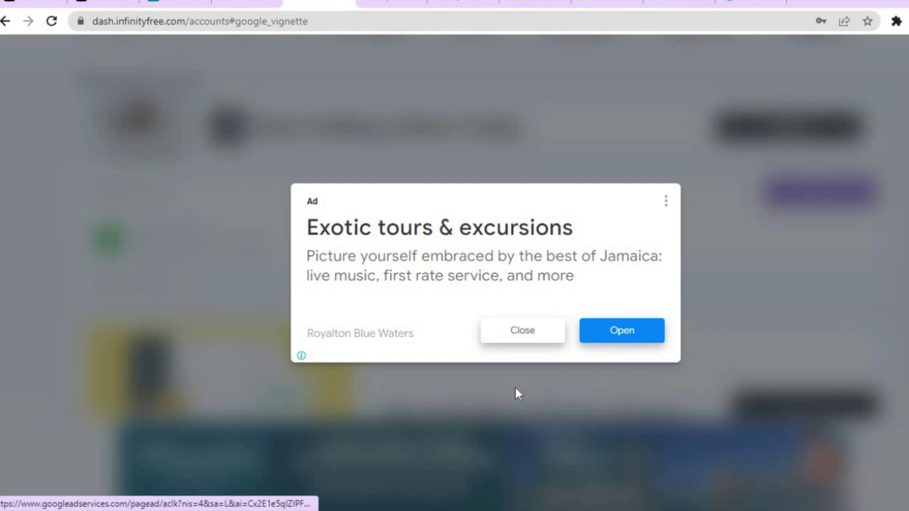
{"action": "left_click", "coordinate": [530, 331]}
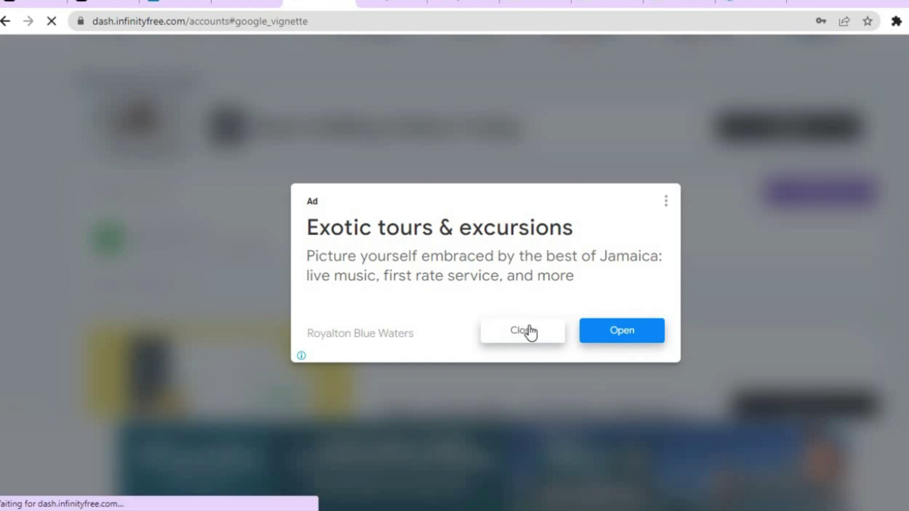
{"action": "left_click", "coordinate": [814, 231]}
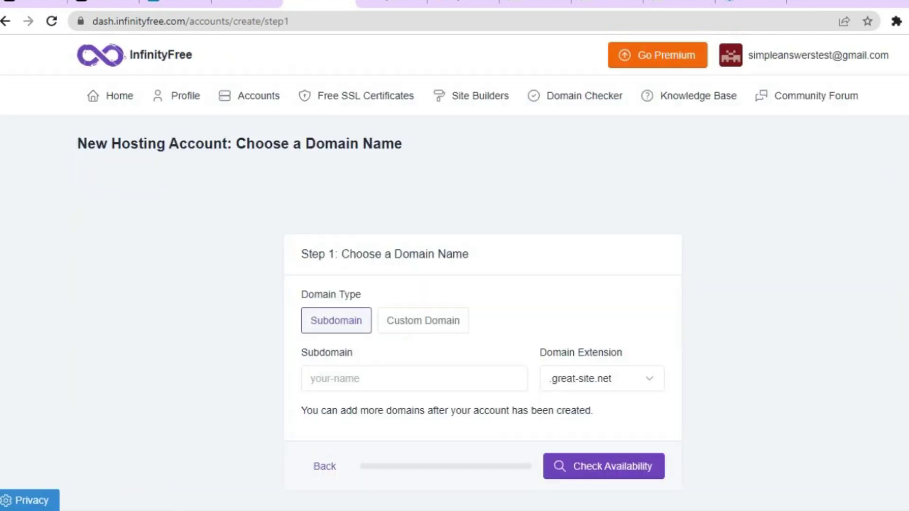
{"action": "scroll", "coordinate": [455, 261], "scroll_direction": "down", "scroll_amount": 2}
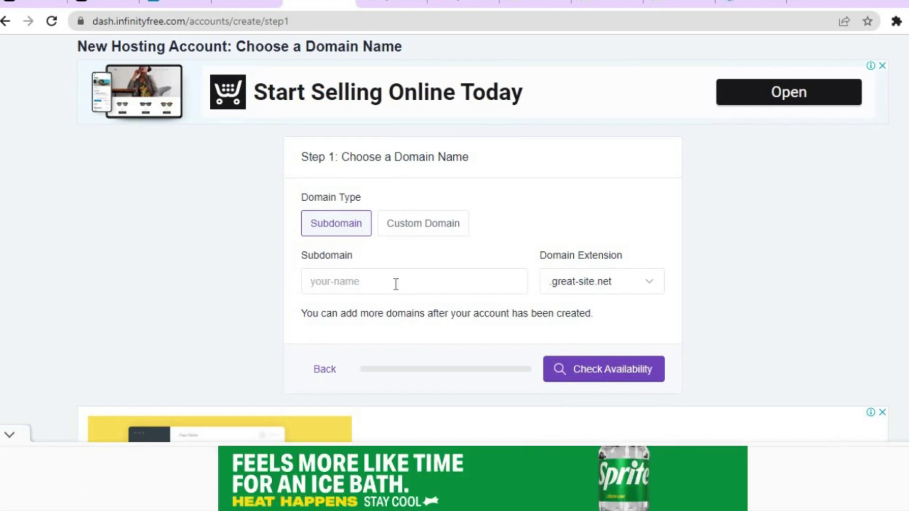
{"action": "left_click", "coordinate": [602, 375]}
Open the control panel of the testsite12.42web.io hosting account and look through its database, domain, email and software sections
{"action": "left_click", "coordinate": [383, 2]}
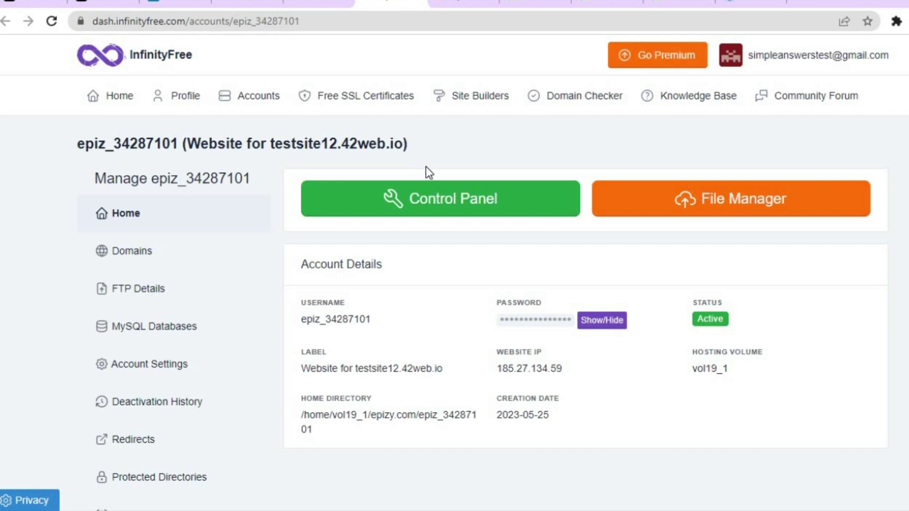
{"action": "left_click", "coordinate": [414, 204]}
{"action": "left_click", "coordinate": [454, 5]}
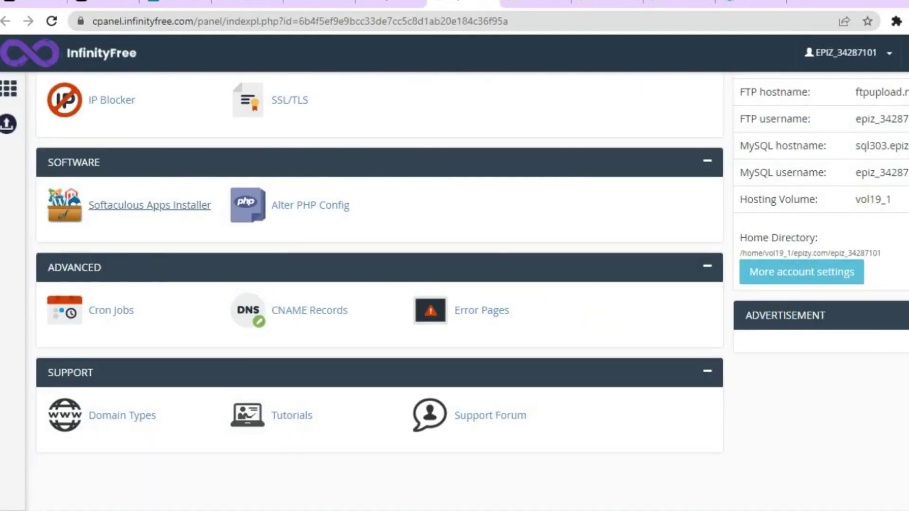
{"action": "scroll", "coordinate": [378, 284], "scroll_direction": "up", "scroll_amount": 10}
{"action": "scroll", "coordinate": [379, 284], "scroll_direction": "down", "scroll_amount": 6}
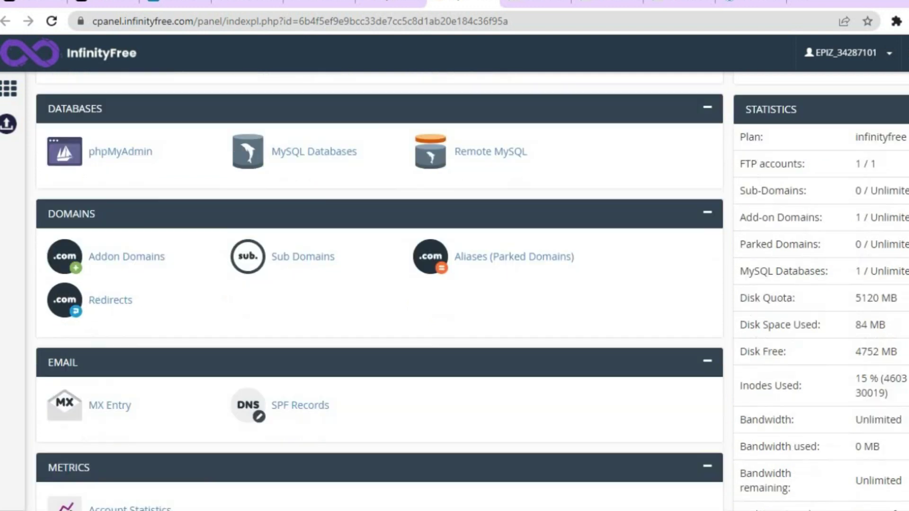
{"action": "scroll", "coordinate": [379, 284], "scroll_direction": "down", "scroll_amount": 1}
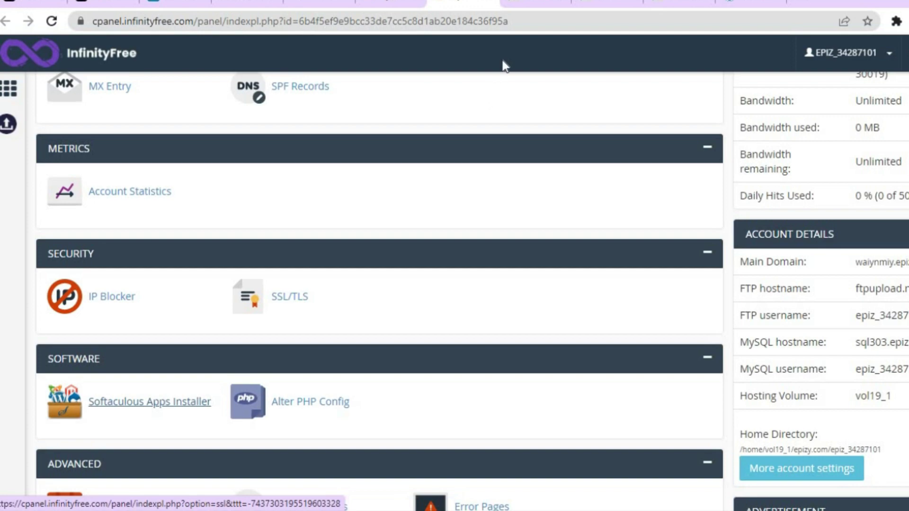
Open the Softaculous apps installer and review the WordPress overview, including its install option and current installations
{"action": "left_click", "coordinate": [522, 4]}
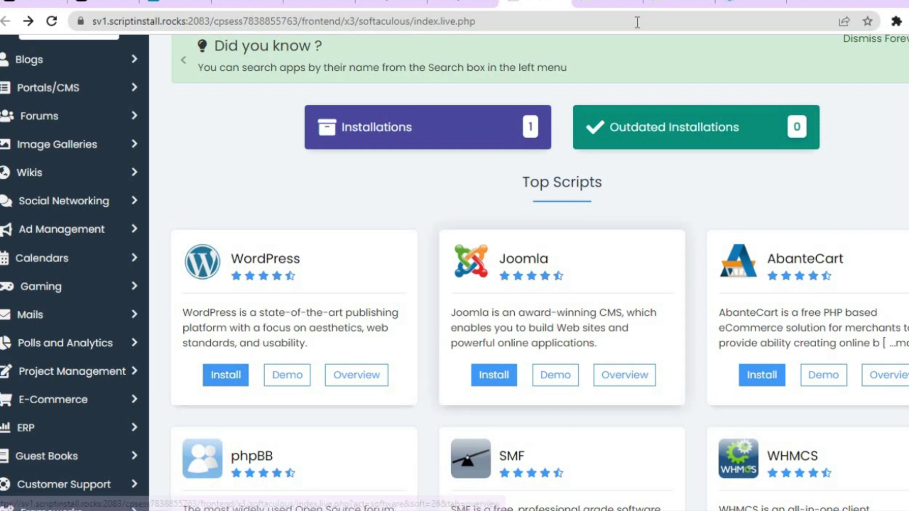
{"action": "left_click", "coordinate": [608, 5]}
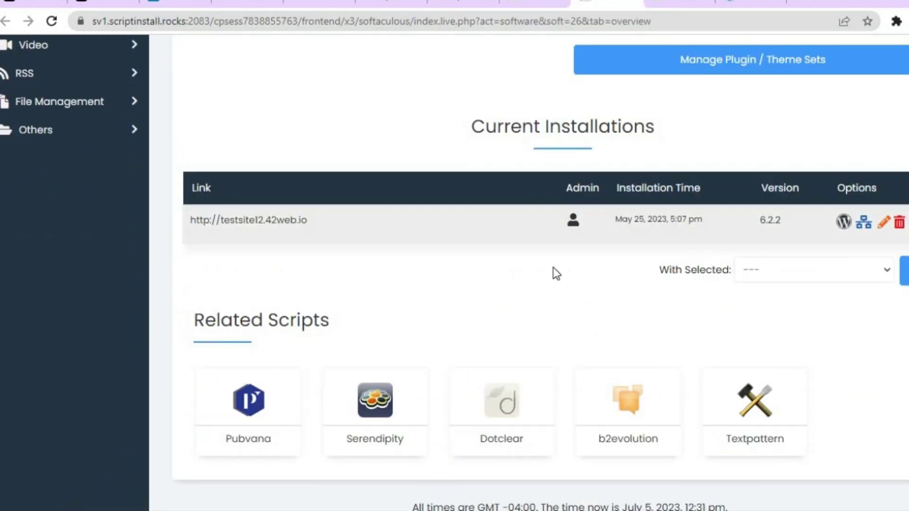
{"action": "scroll", "coordinate": [529, 273], "scroll_direction": "up", "scroll_amount": 15}
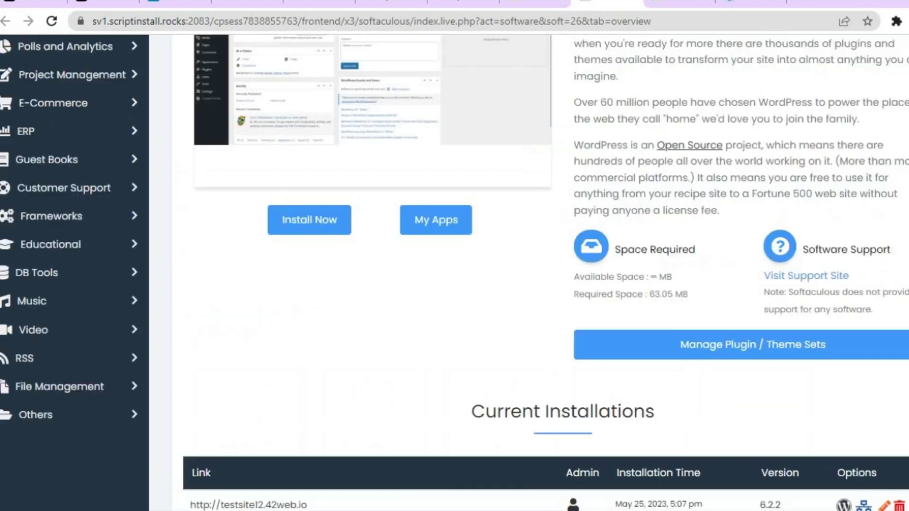
{"action": "scroll", "coordinate": [529, 273], "scroll_direction": "down", "scroll_amount": 3}
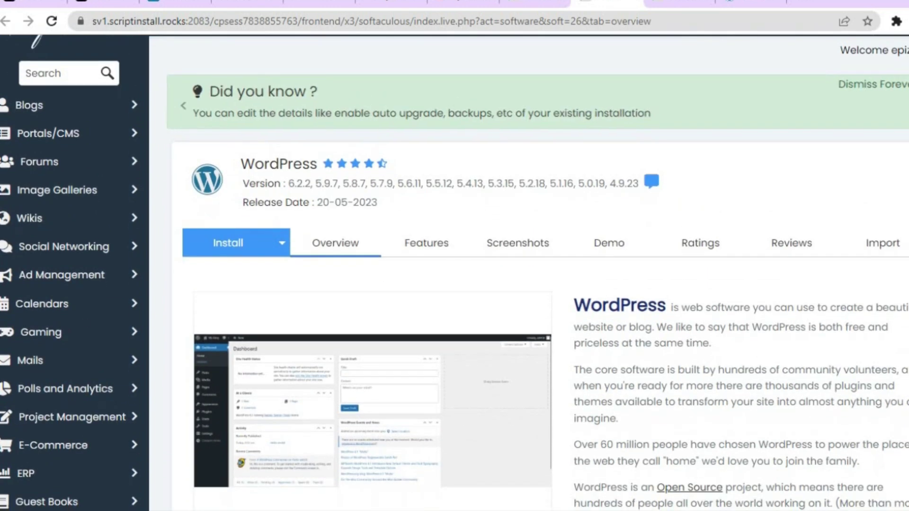
{"action": "scroll", "coordinate": [529, 273], "scroll_direction": "down", "scroll_amount": 7}
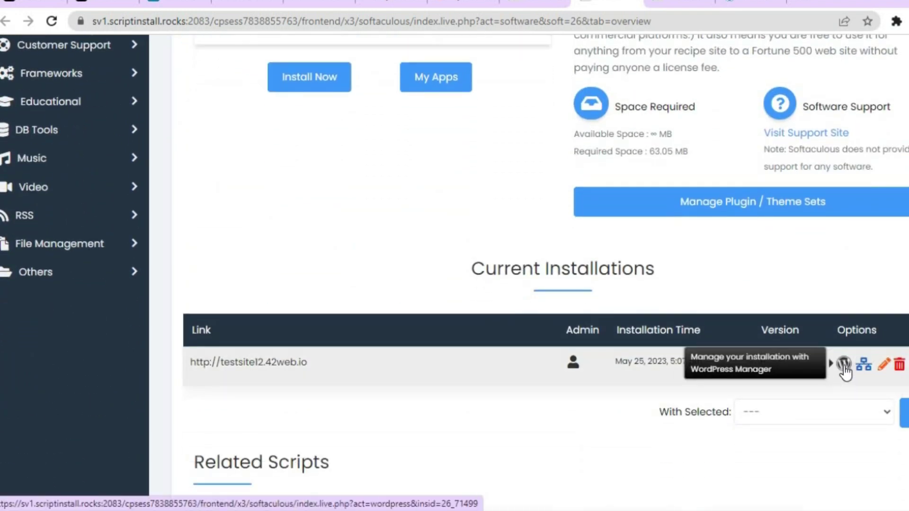
Open WordPress Manager for testsite12.42web.io and go to the site's WordPress admin dashboard
{"action": "left_click", "coordinate": [670, 4]}
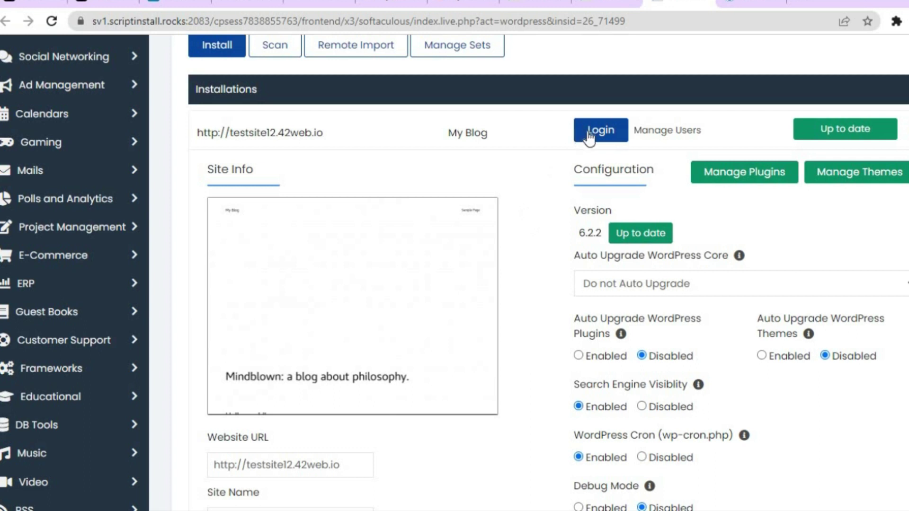
{"action": "left_click", "coordinate": [742, 3]}
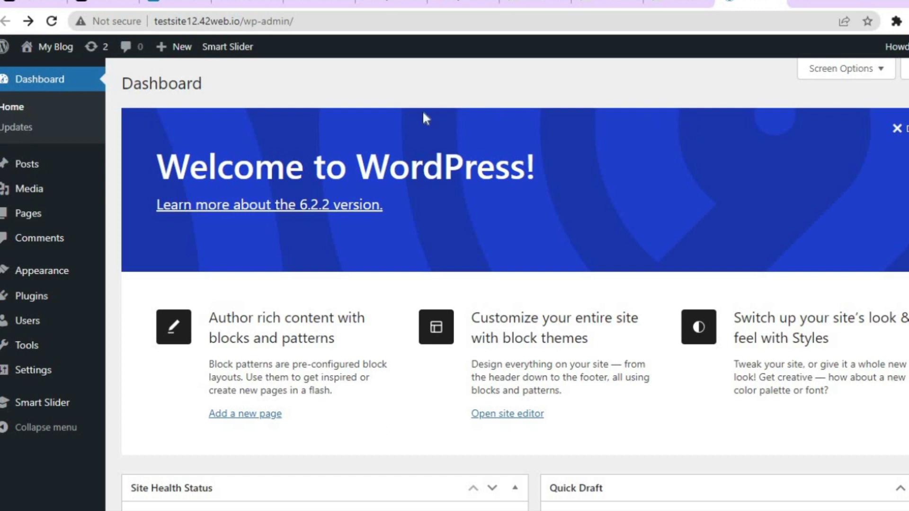
Switch to the Ecwid website and compare the Free, Venture, Business and Unlimited plans on its pricing page
{"action": "left_click", "coordinate": [23, 2]}
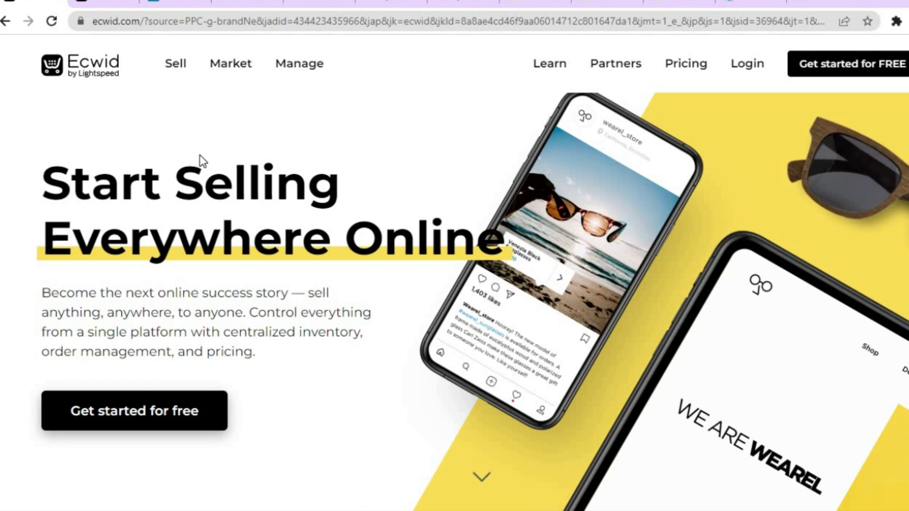
{"action": "left_click", "coordinate": [682, 65]}
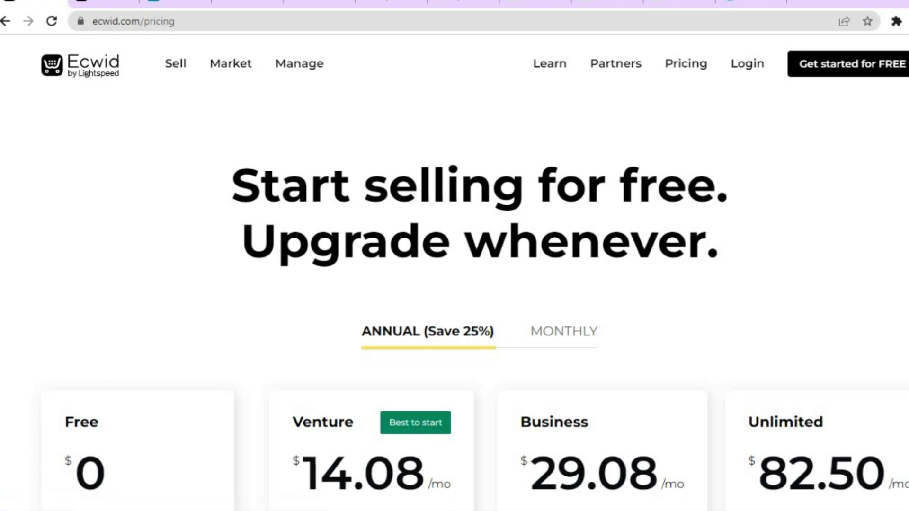
{"action": "scroll", "coordinate": [323, 168], "scroll_direction": "down", "scroll_amount": 5}
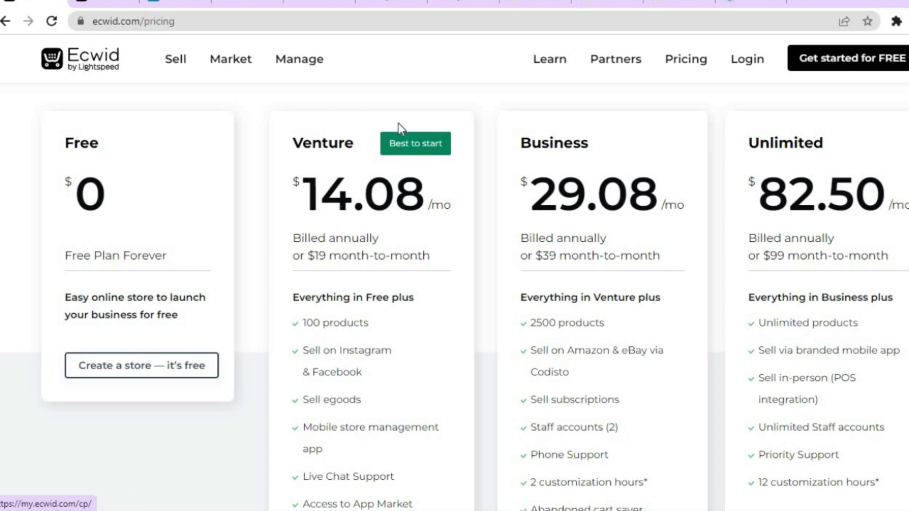
Go to the Ecwid store dashboard, open the product catalog and start a new product
{"action": "left_click", "coordinate": [97, 5]}
{"action": "left_click", "coordinate": [171, 3]}
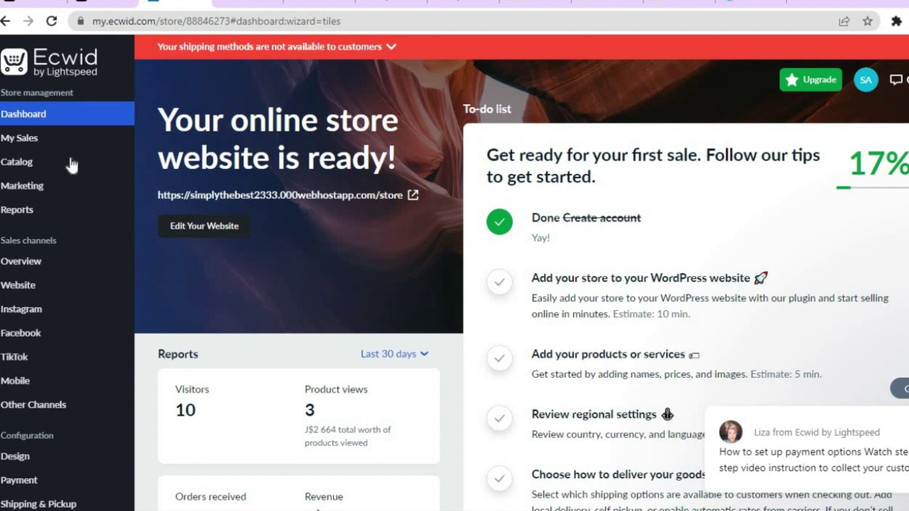
{"action": "mouse_move", "coordinate": [59, 144]}
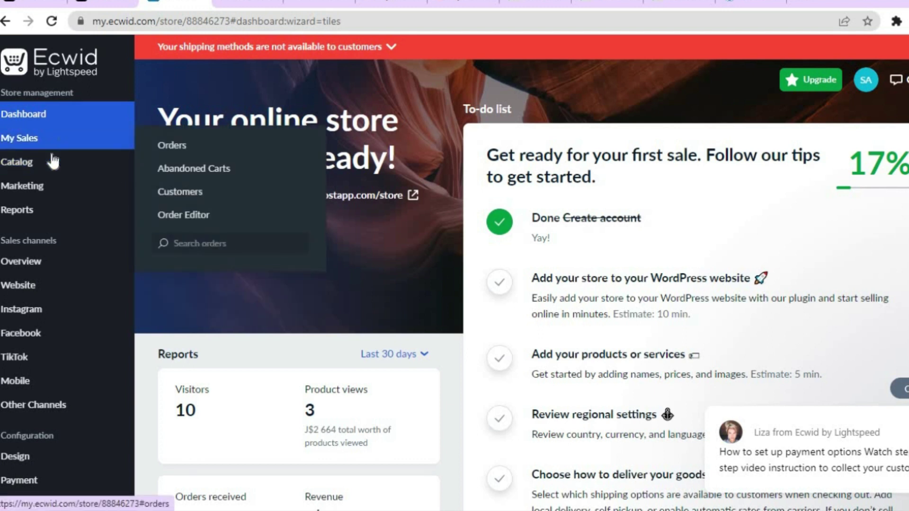
{"action": "mouse_move", "coordinate": [45, 166]}
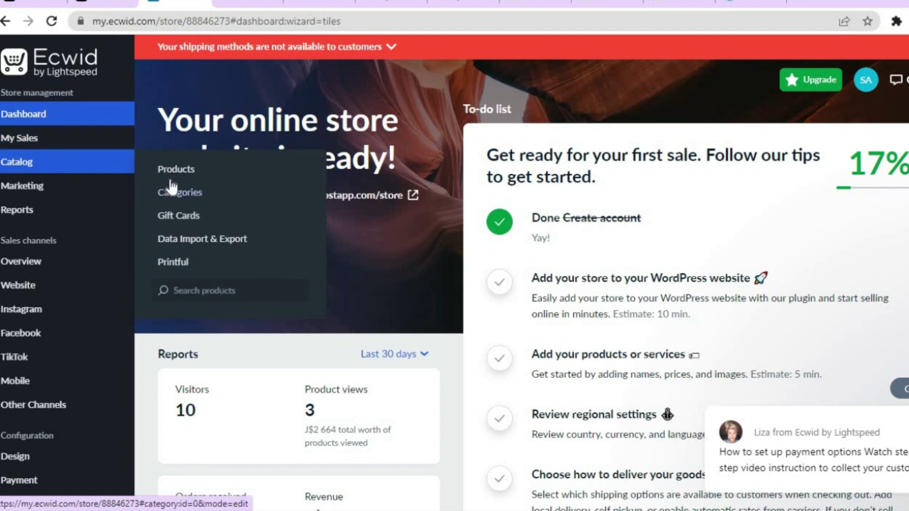
{"action": "left_click", "coordinate": [171, 171]}
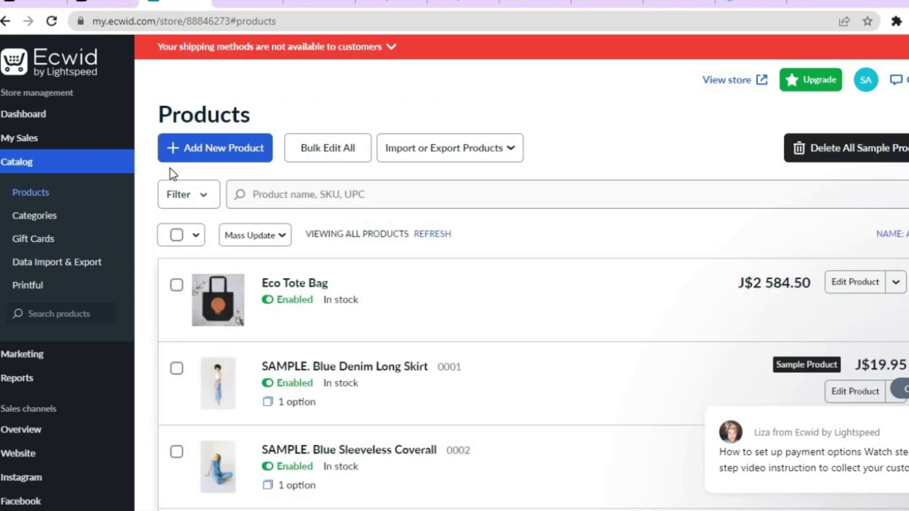
{"action": "left_click", "coordinate": [198, 159]}
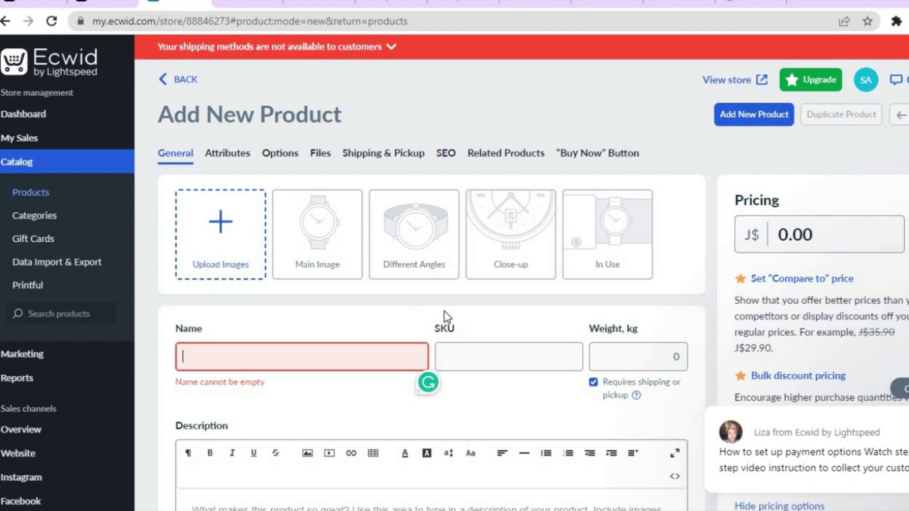
Examine the new product form's name, description, pricing, ribbon, subtitle and stock options, and try submitting it blank
{"action": "scroll", "coordinate": [444, 311], "scroll_direction": "down", "scroll_amount": 4}
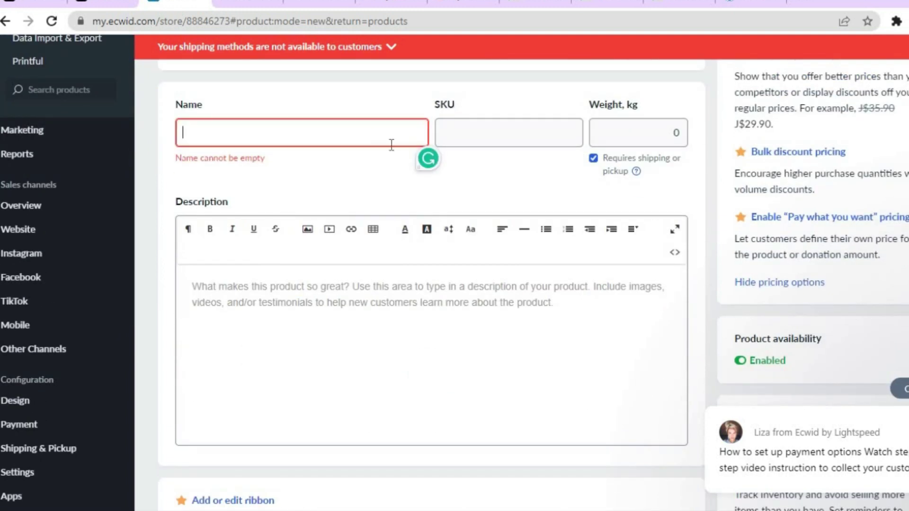
{"action": "left_click", "coordinate": [493, 356]}
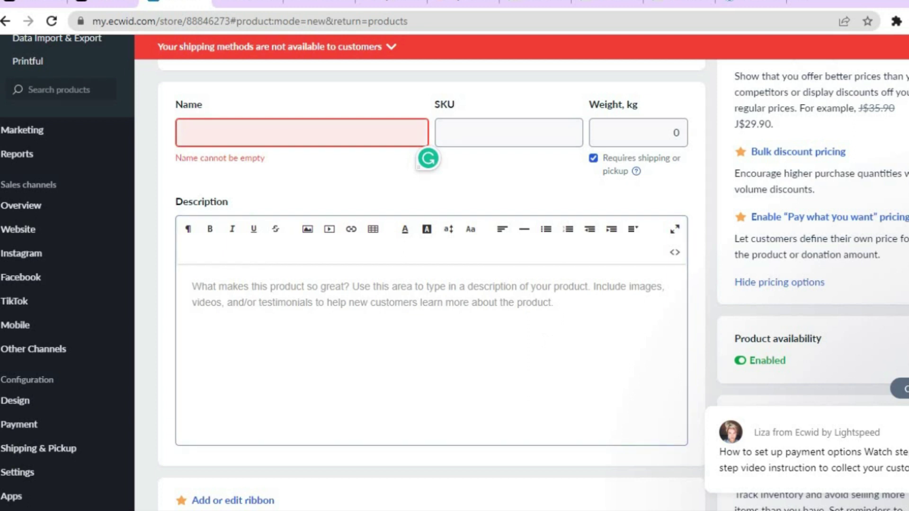
{"action": "scroll", "coordinate": [493, 356], "scroll_direction": "down", "scroll_amount": 6}
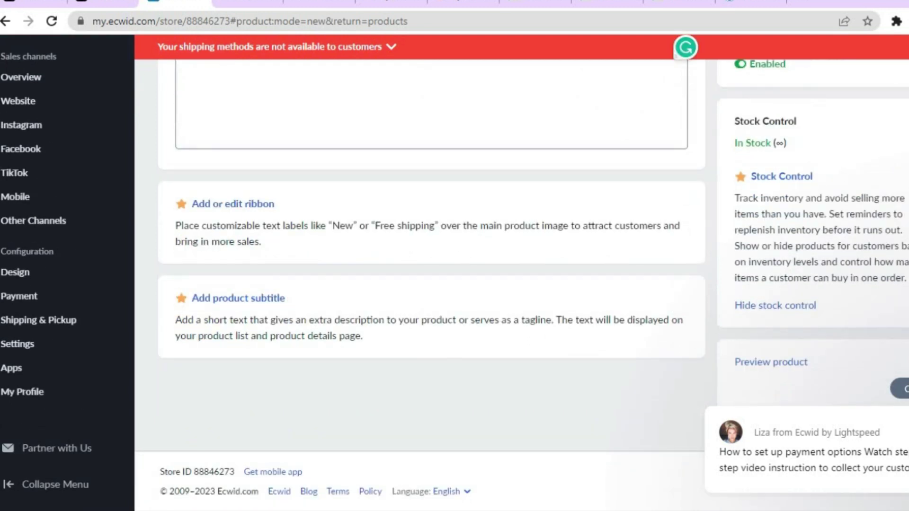
{"action": "scroll", "coordinate": [494, 356], "scroll_direction": "up", "scroll_amount": 6}
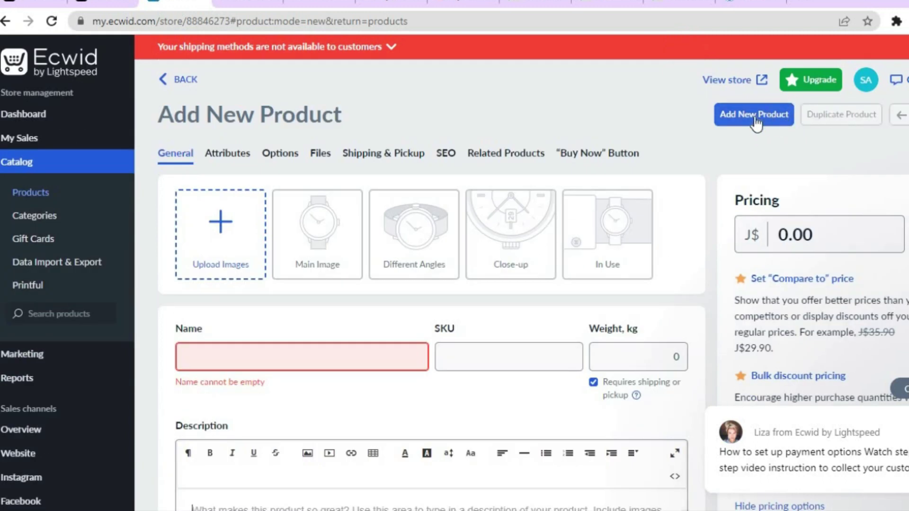
{"action": "left_click", "coordinate": [756, 122]}
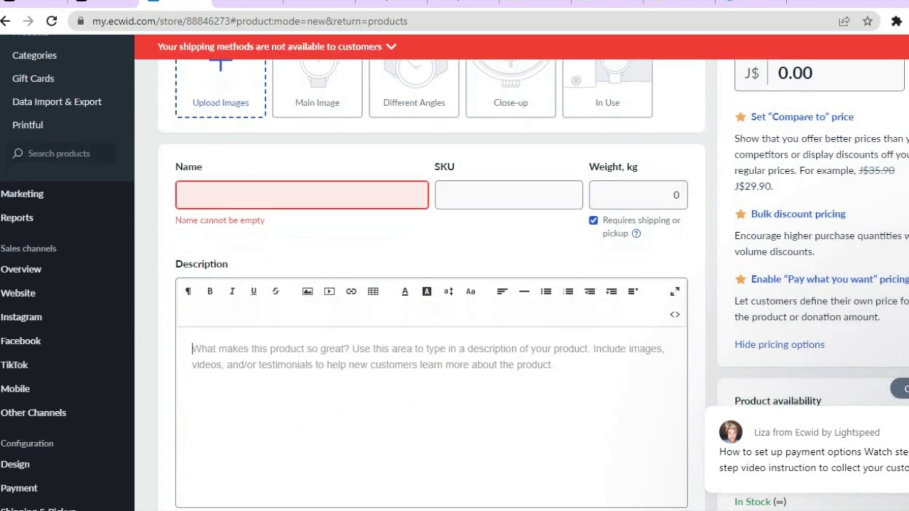
{"action": "left_click", "coordinate": [192, 350]}
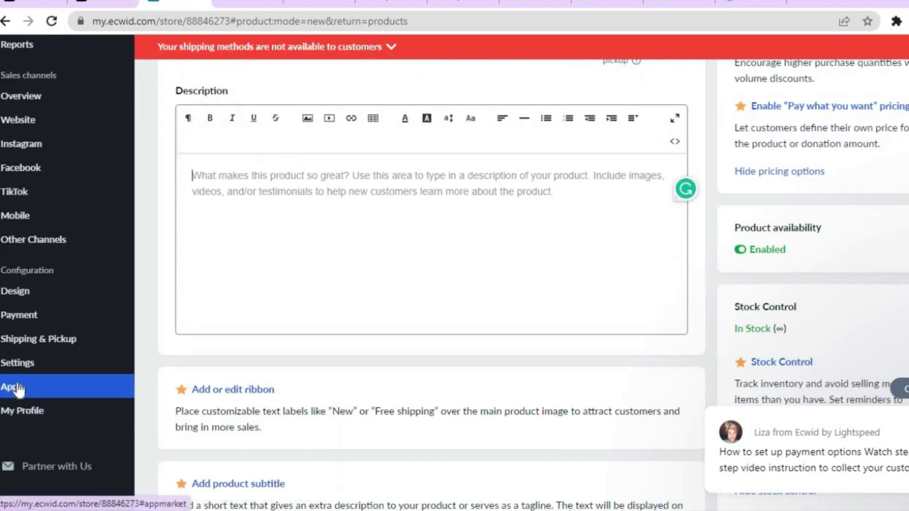
Open the Ecwid App Market and show the apps in the Dropshipping category
{"action": "mouse_move", "coordinate": [19, 389]}
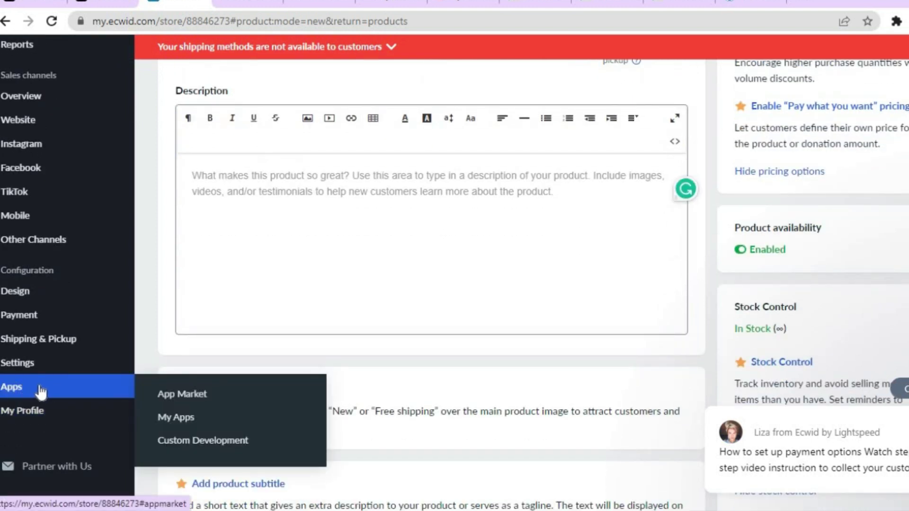
{"action": "left_click", "coordinate": [186, 393]}
{"action": "left_click", "coordinate": [522, 332]}
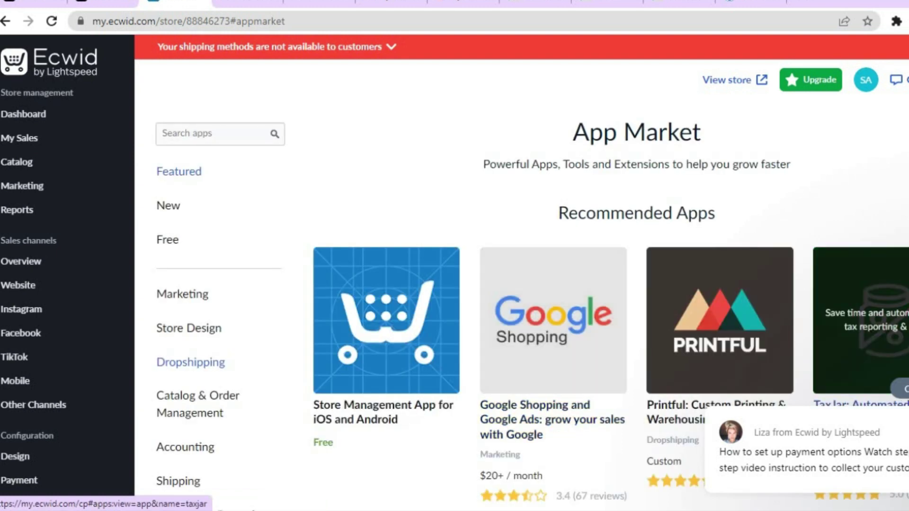
{"action": "scroll", "coordinate": [701, 313], "scroll_direction": "down", "scroll_amount": 2}
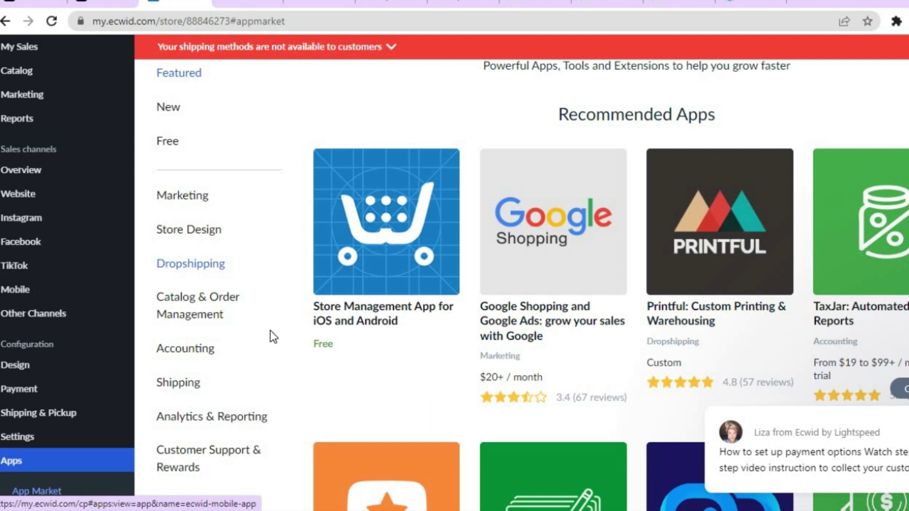
{"action": "left_click", "coordinate": [200, 264]}
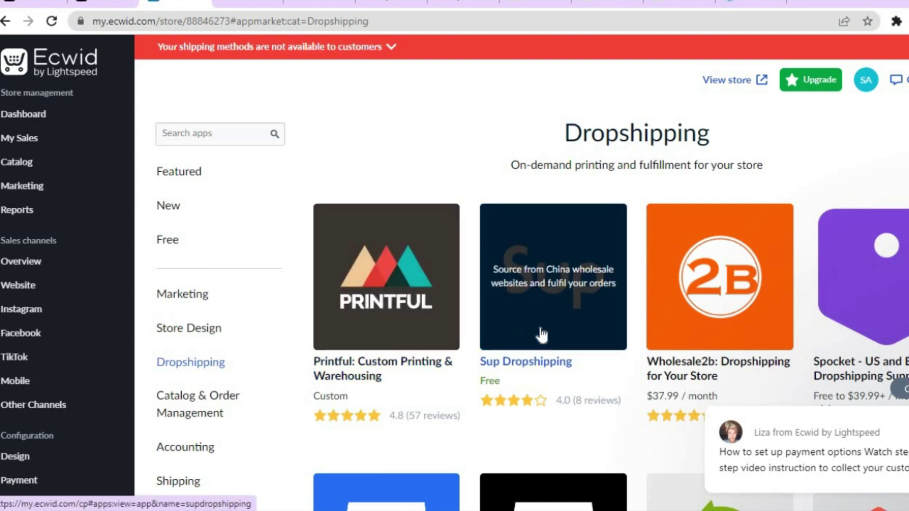
View the Sup Dropshipping app page, and look through the products in the store catalog
{"action": "left_click", "coordinate": [532, 365]}
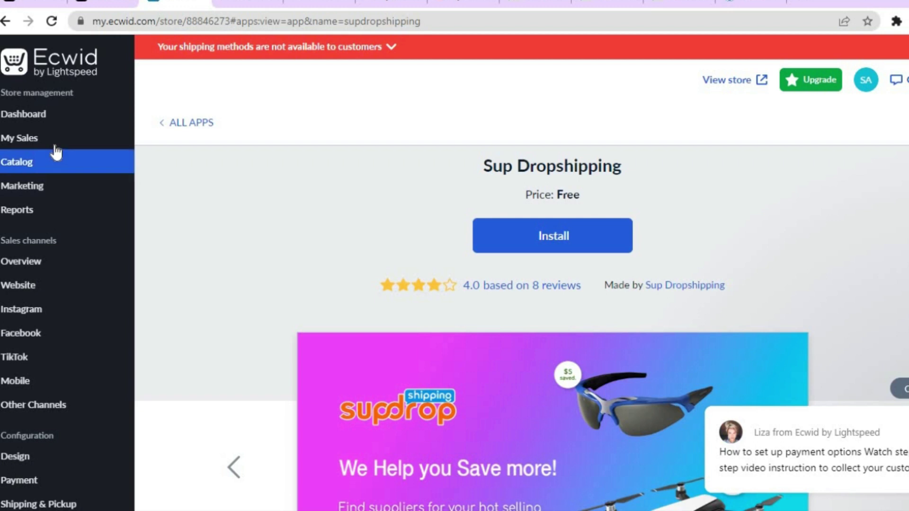
{"action": "mouse_move", "coordinate": [55, 146]}
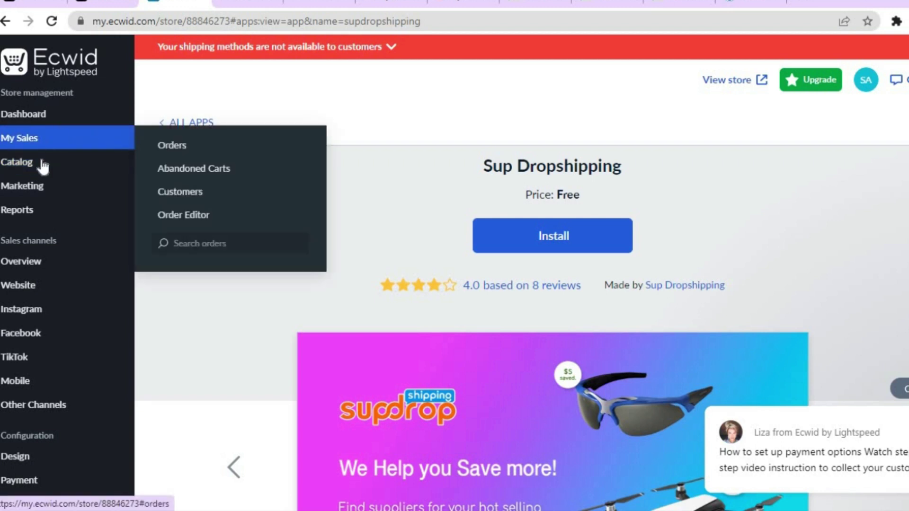
{"action": "mouse_move", "coordinate": [39, 163]}
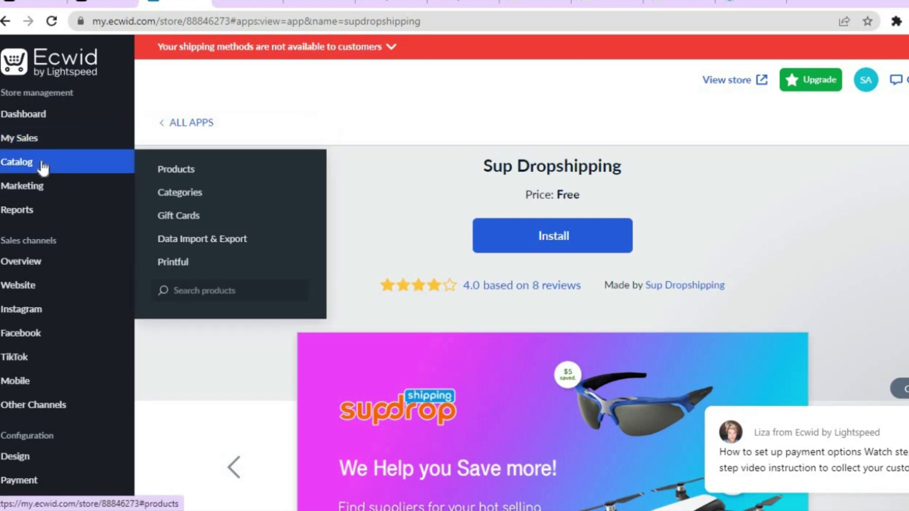
{"action": "left_click", "coordinate": [178, 170]}
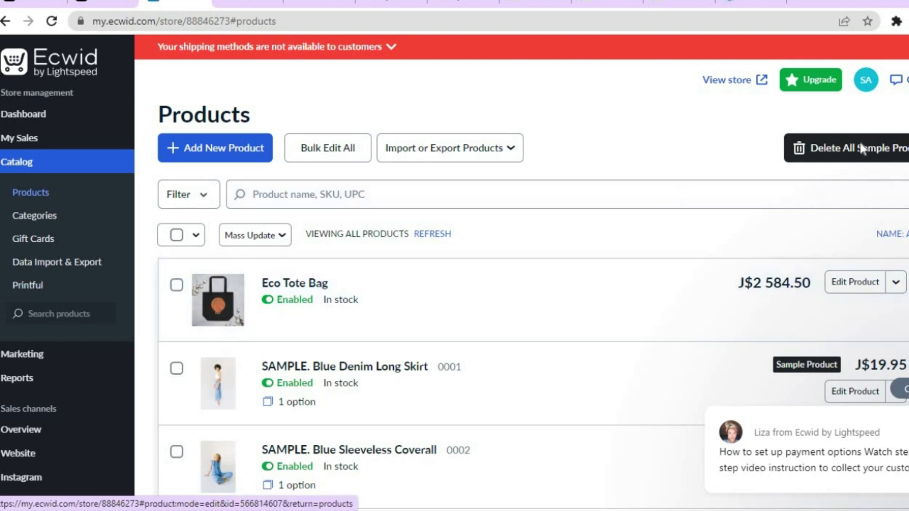
{"action": "scroll", "coordinate": [521, 284], "scroll_direction": "down", "scroll_amount": 4}
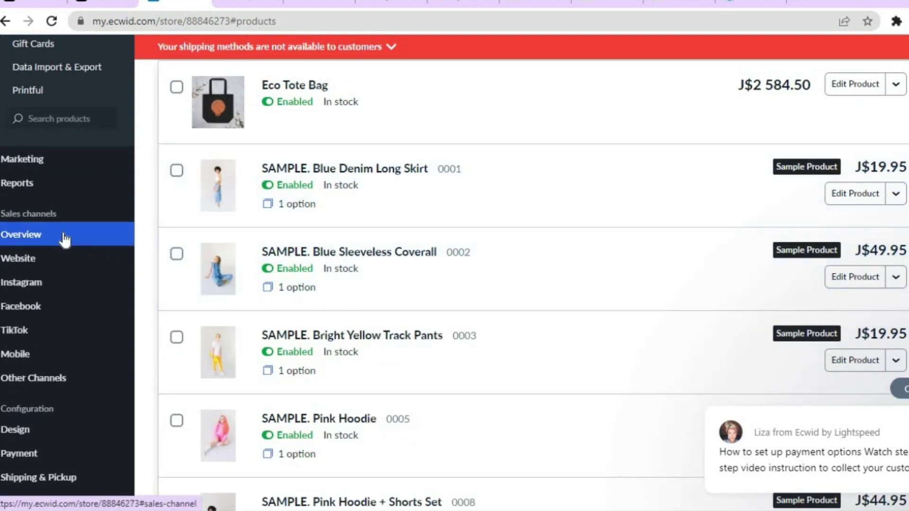
Open the WordPress option in the sales channels overview and download the Ecwid Ecommerce Shopping Cart plugin
{"action": "left_click", "coordinate": [65, 241]}
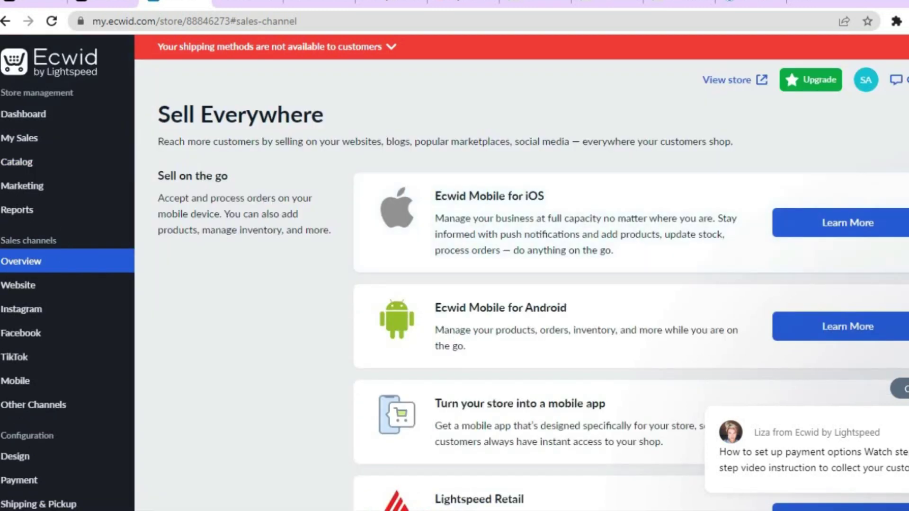
{"action": "scroll", "coordinate": [521, 273], "scroll_direction": "down", "scroll_amount": 8}
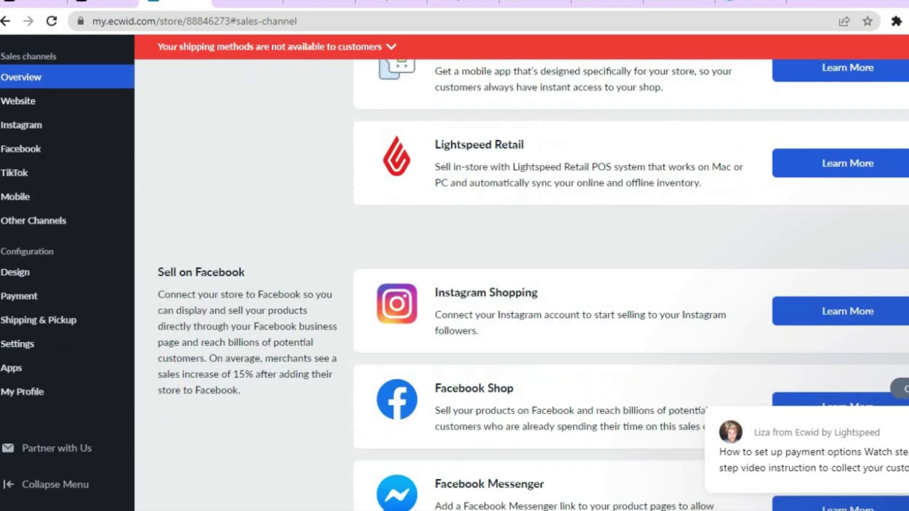
{"action": "scroll", "coordinate": [521, 273], "scroll_direction": "down", "scroll_amount": 12}
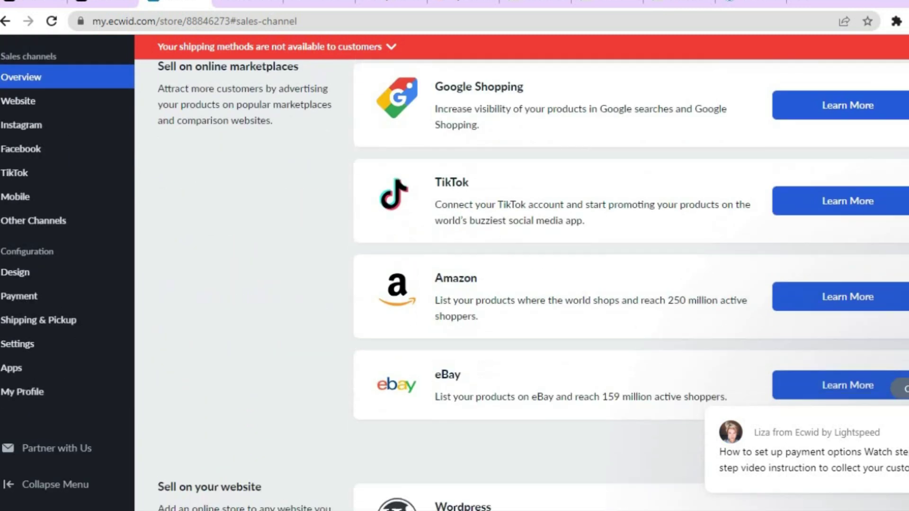
{"action": "scroll", "coordinate": [521, 273], "scroll_direction": "down", "scroll_amount": 5}
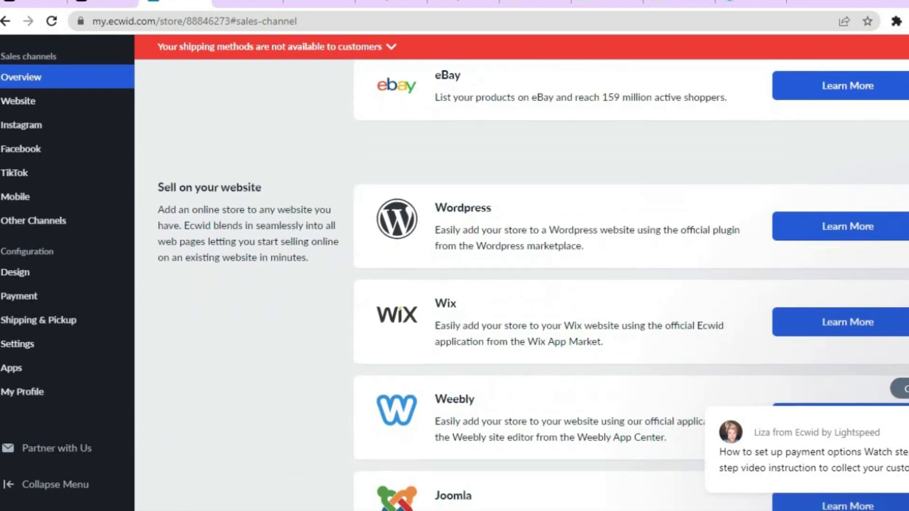
{"action": "scroll", "coordinate": [521, 273], "scroll_direction": "down", "scroll_amount": 1}
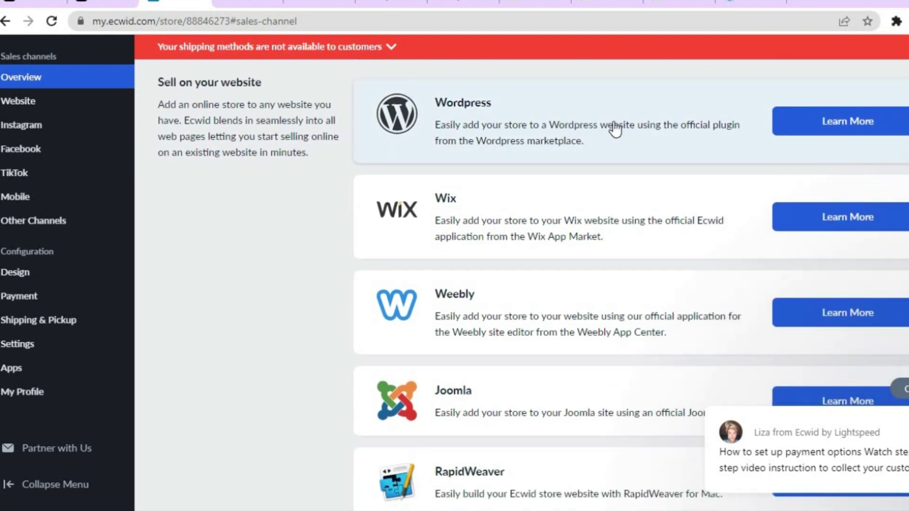
{"action": "left_click", "coordinate": [615, 126]}
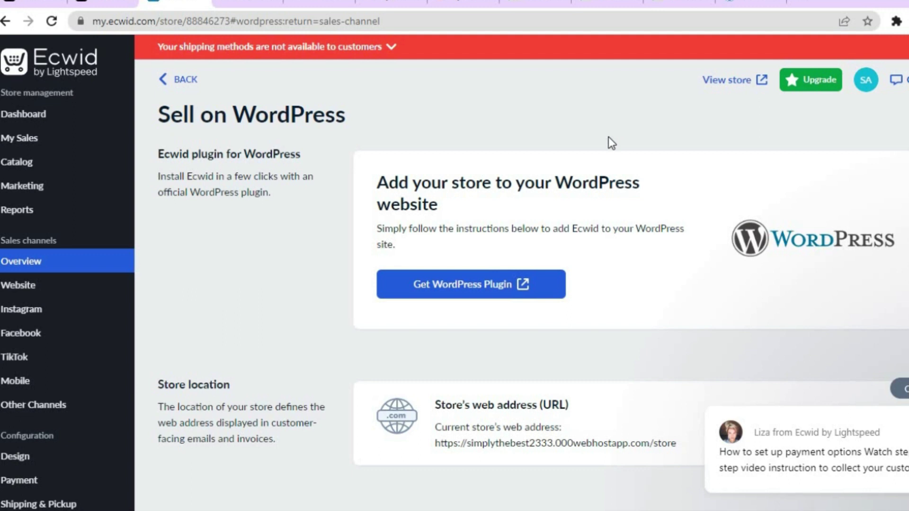
{"action": "left_click", "coordinate": [517, 286]}
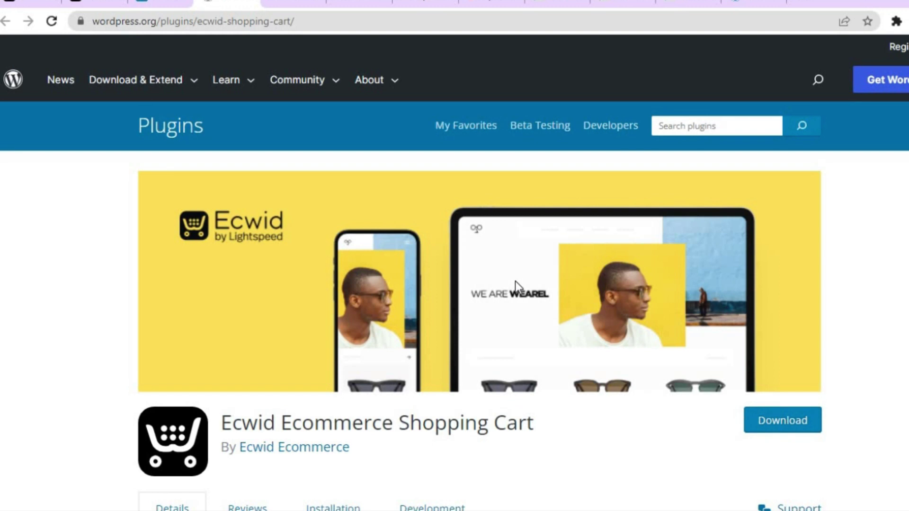
{"action": "left_click", "coordinate": [793, 429]}
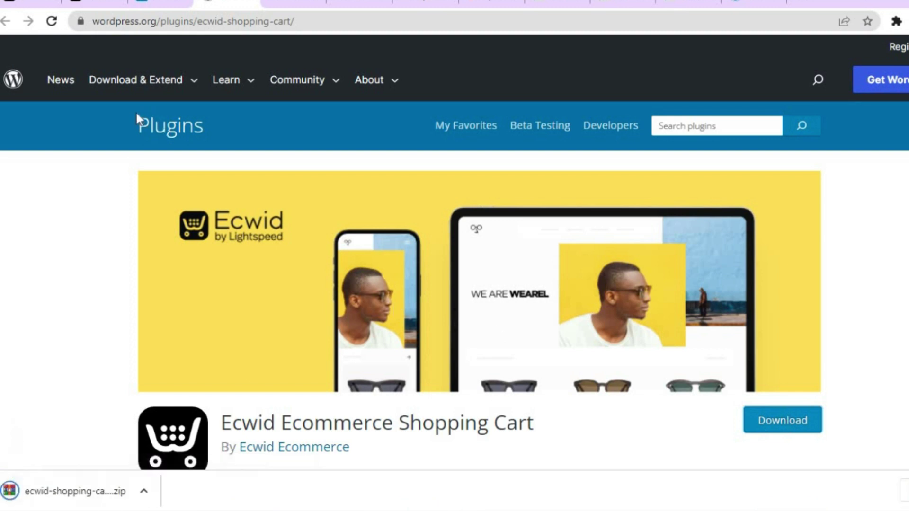
Return to the Ecwid sales channels overview, open the Custom website option and copy the store's integration code
{"action": "left_click", "coordinate": [147, 2]}
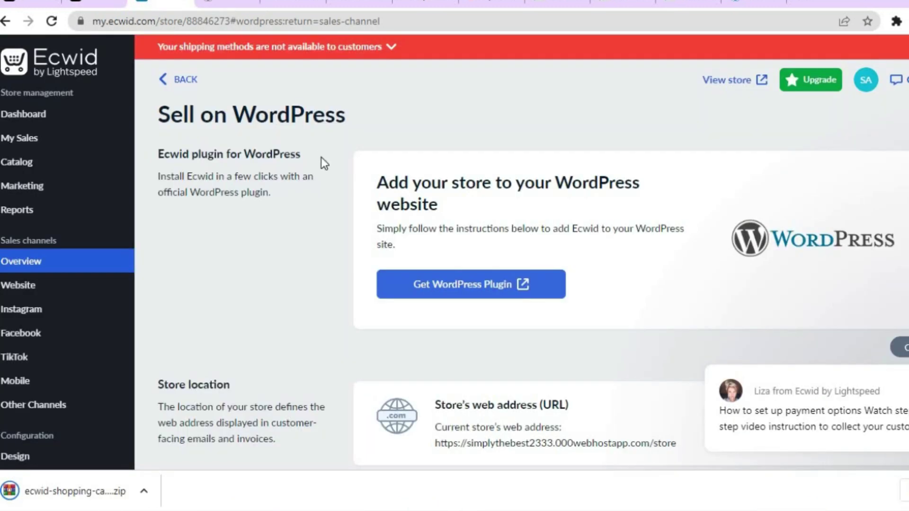
{"action": "left_click", "coordinate": [166, 79]}
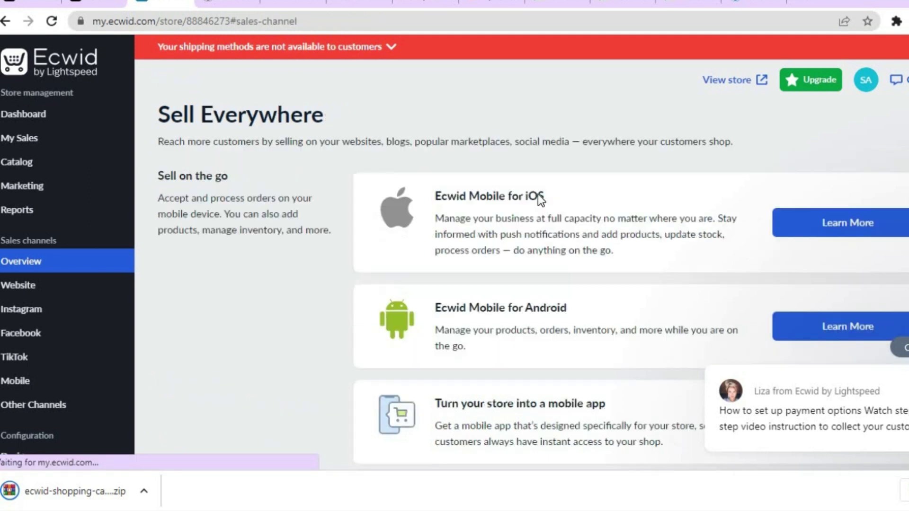
{"action": "scroll", "coordinate": [521, 284], "scroll_direction": "down", "scroll_amount": 20}
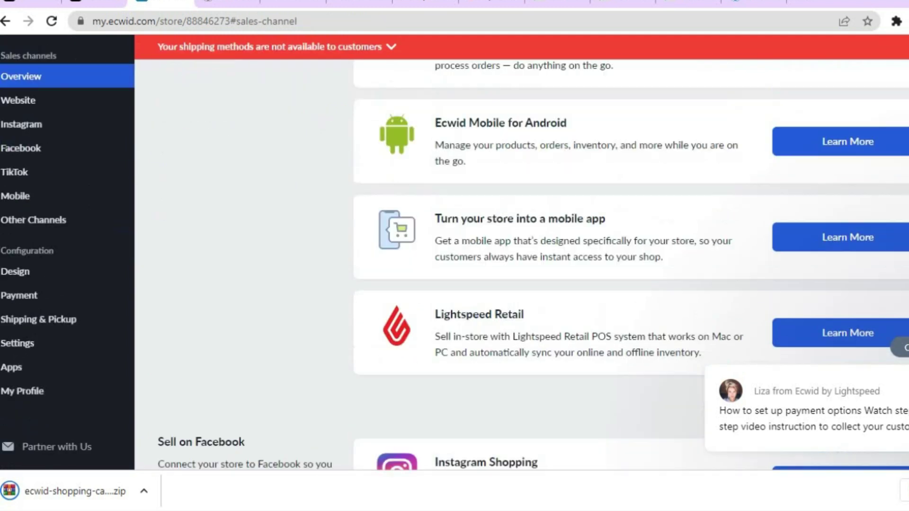
{"action": "scroll", "coordinate": [521, 284], "scroll_direction": "down", "scroll_amount": 12}
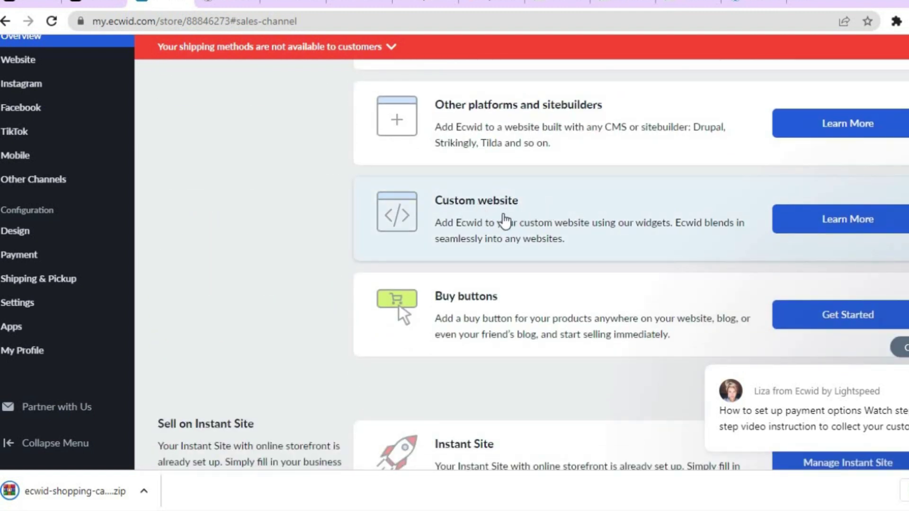
{"action": "left_click", "coordinate": [505, 220]}
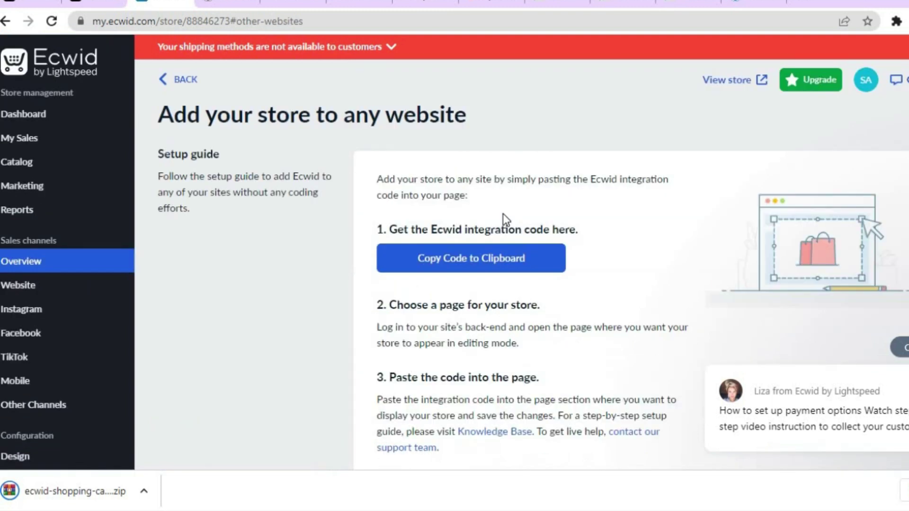
{"action": "left_click", "coordinate": [481, 271]}
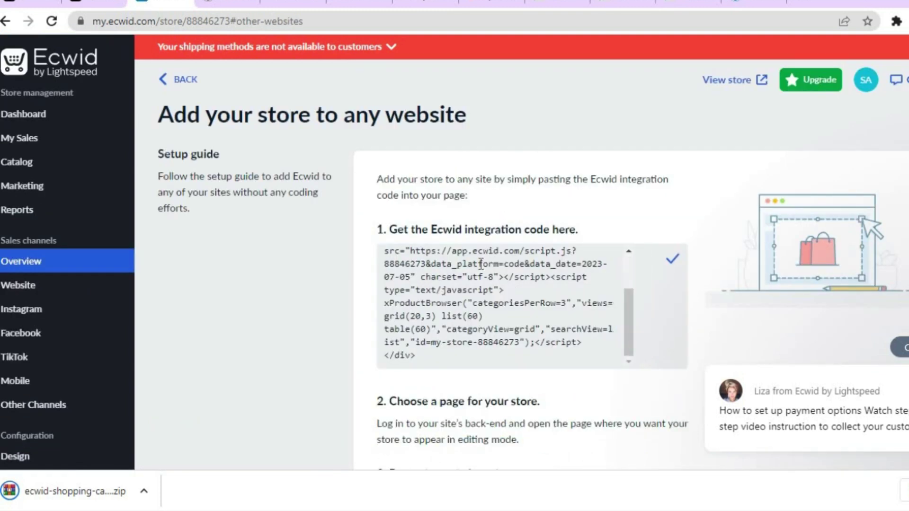
{"action": "left_click", "coordinate": [675, 259]}
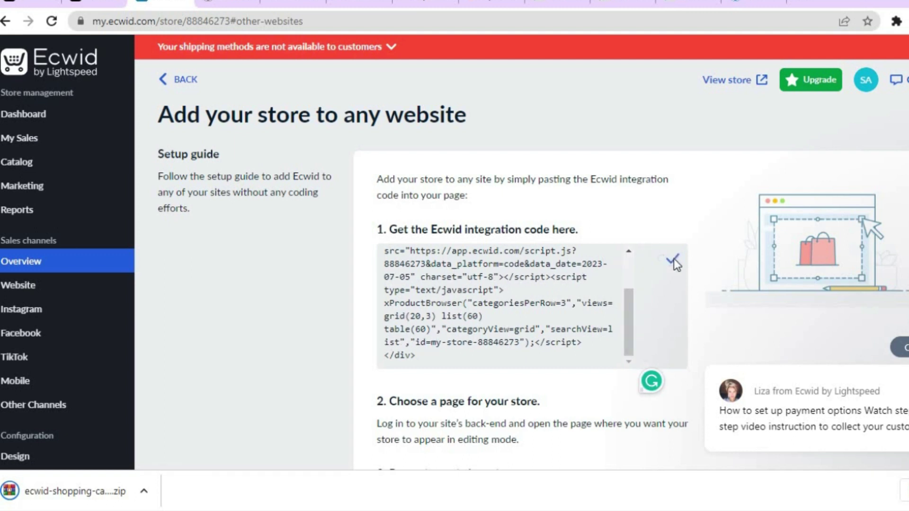
Switch to the WordPress admin dashboard and create a new page titled STORE
{"action": "left_click", "coordinate": [746, 3]}
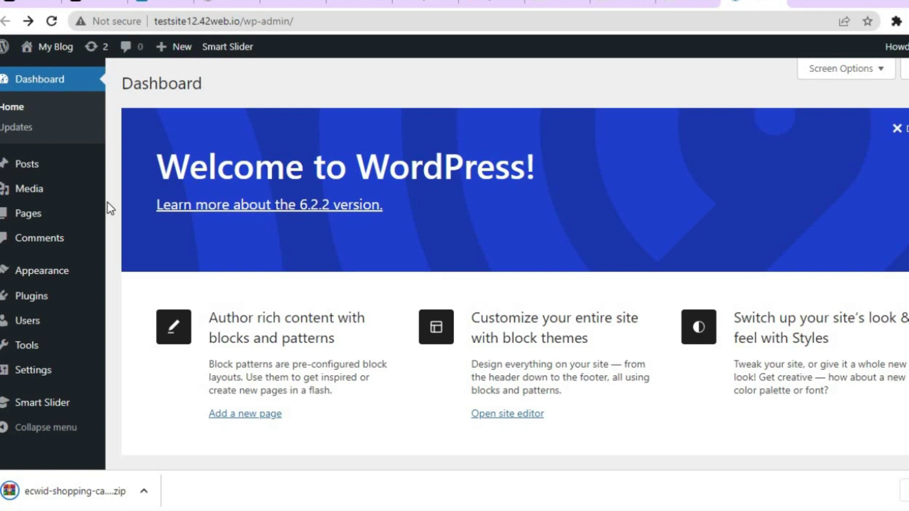
{"action": "left_click", "coordinate": [36, 219]}
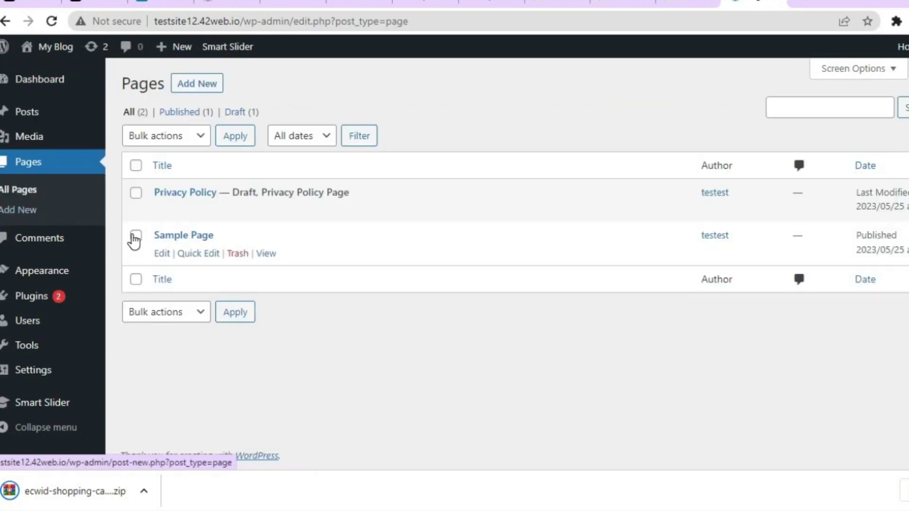
{"action": "left_click", "coordinate": [197, 86]}
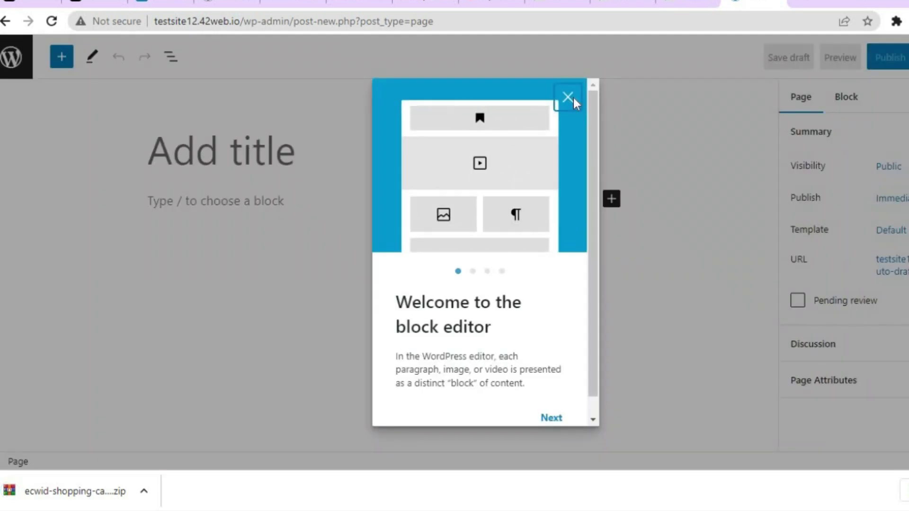
{"action": "left_click", "coordinate": [571, 98]}
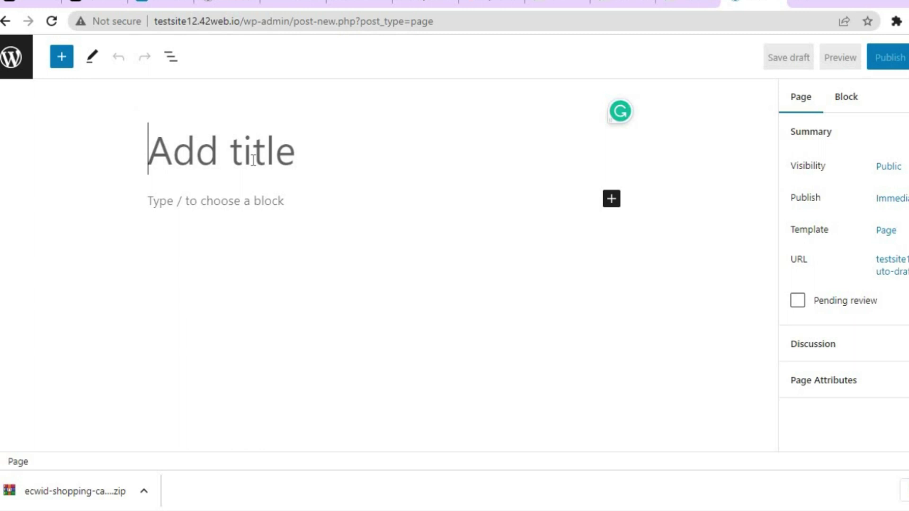
{"action": "type", "text": "STORE"}
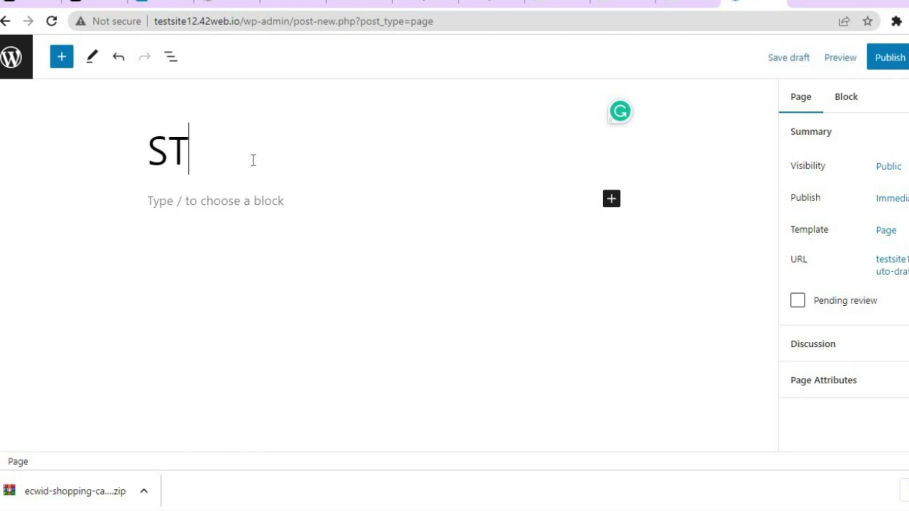
Search the block library for HT and insert a Custom HTML block below the STORE title
{"action": "left_click", "coordinate": [238, 209]}
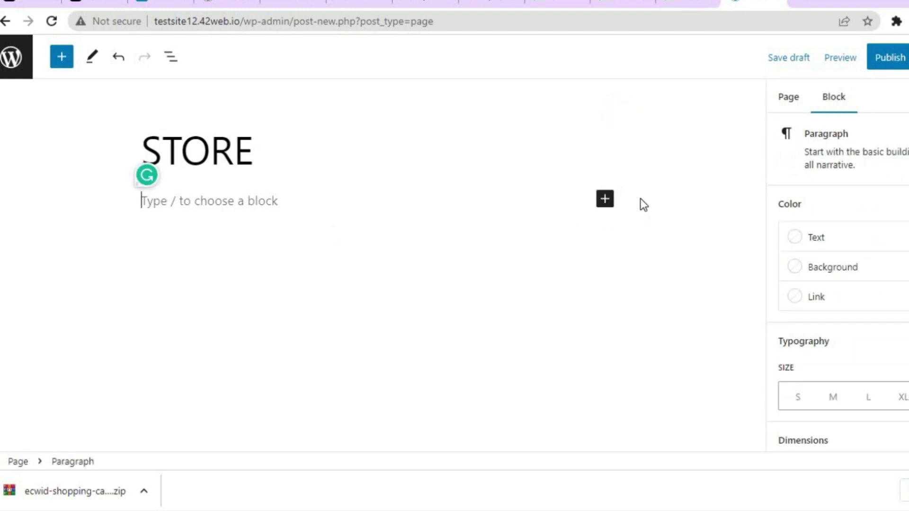
{"action": "left_click", "coordinate": [606, 200]}
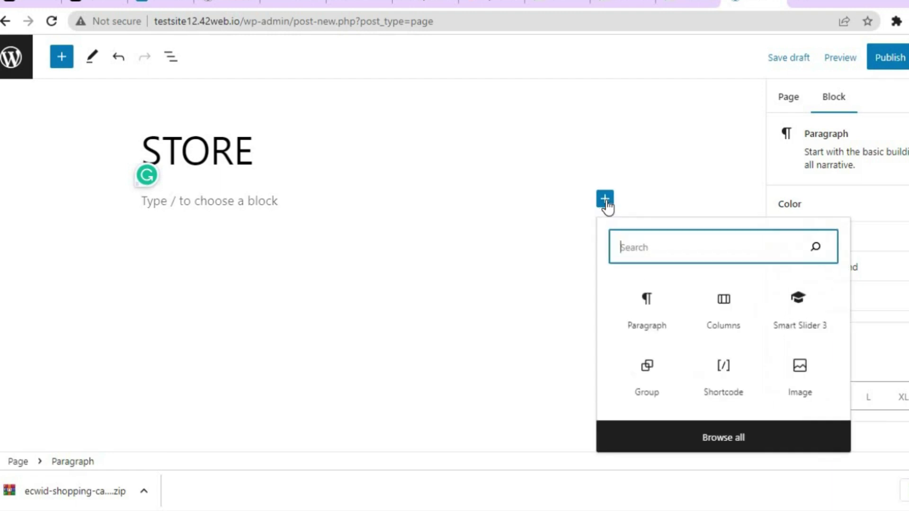
{"action": "left_click", "coordinate": [62, 57]}
{"action": "type", "text": "HT"}
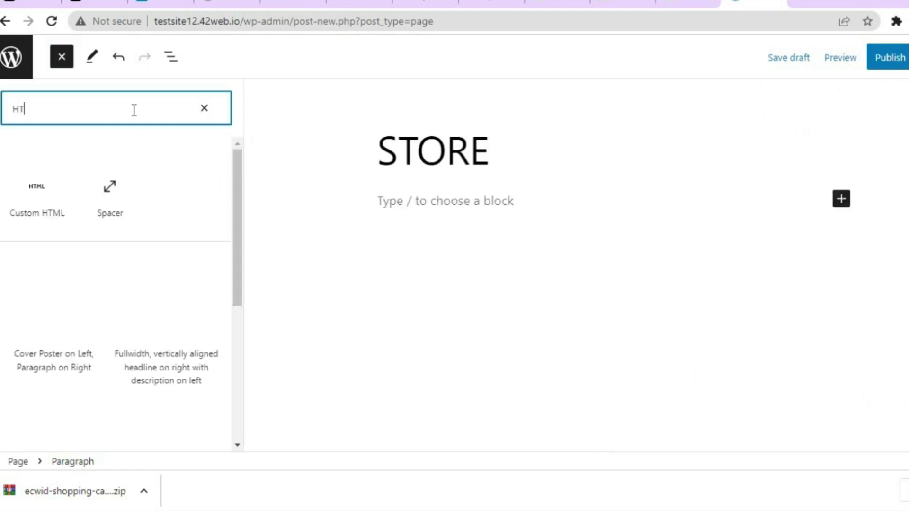
{"action": "key", "text": "BackSpace"}
{"action": "key", "text": "BackSpace"}
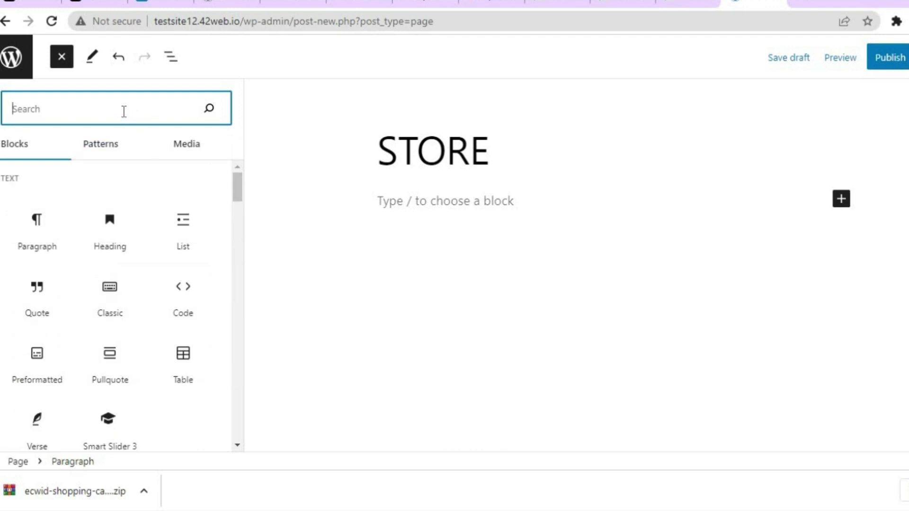
{"action": "type", "text": "HT"}
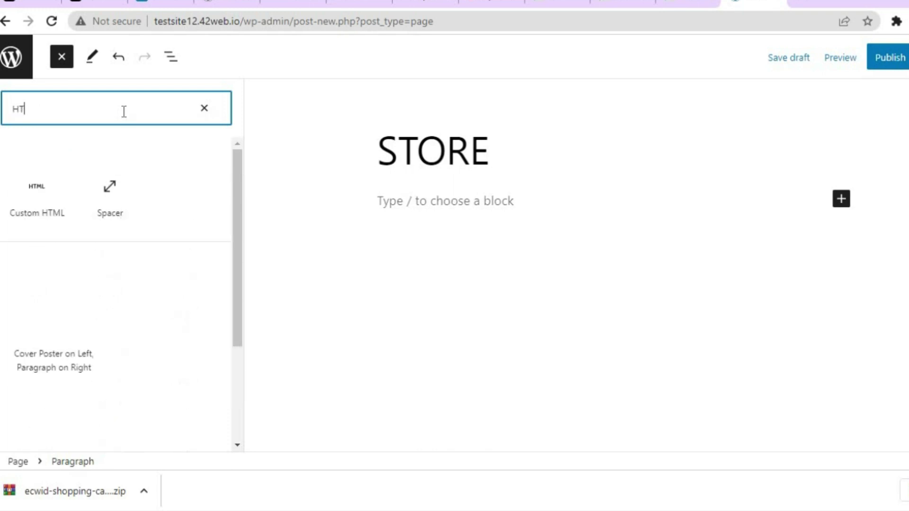
{"action": "left_click", "coordinate": [37, 194]}
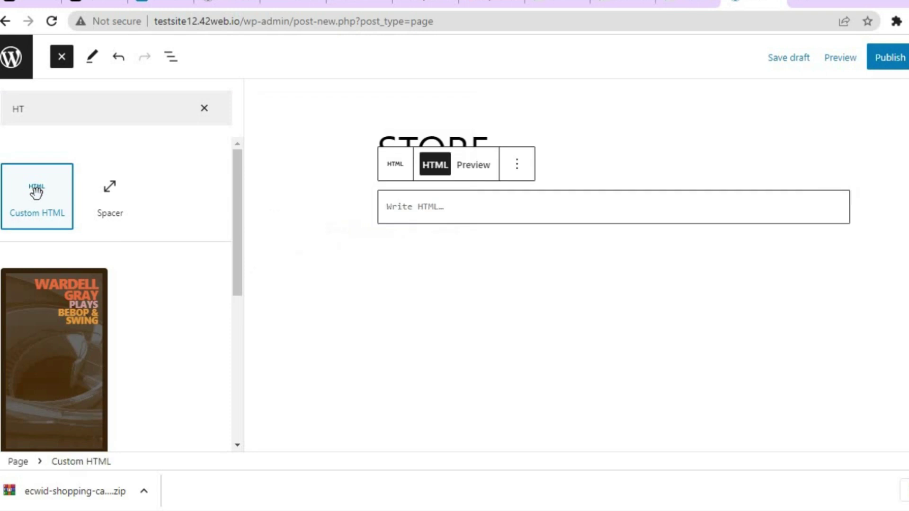
Paste the copied Ecwid integration code into the Custom HTML block and preview the storefront
{"action": "right_click", "coordinate": [499, 208]}
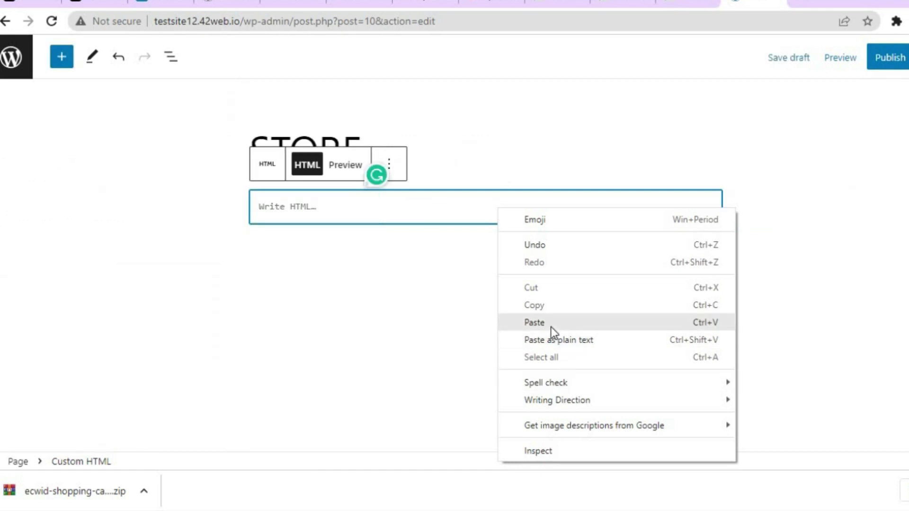
{"action": "left_click", "coordinate": [550, 324]}
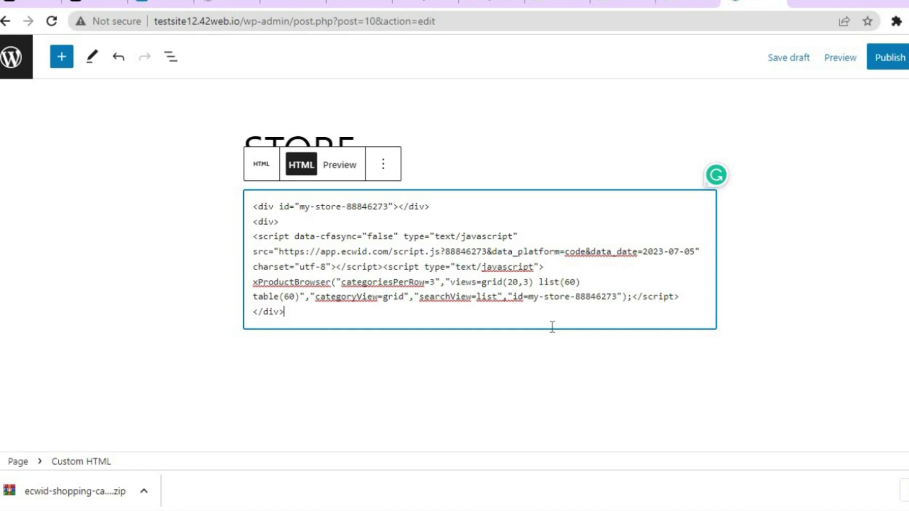
{"action": "left_click", "coordinate": [345, 167]}
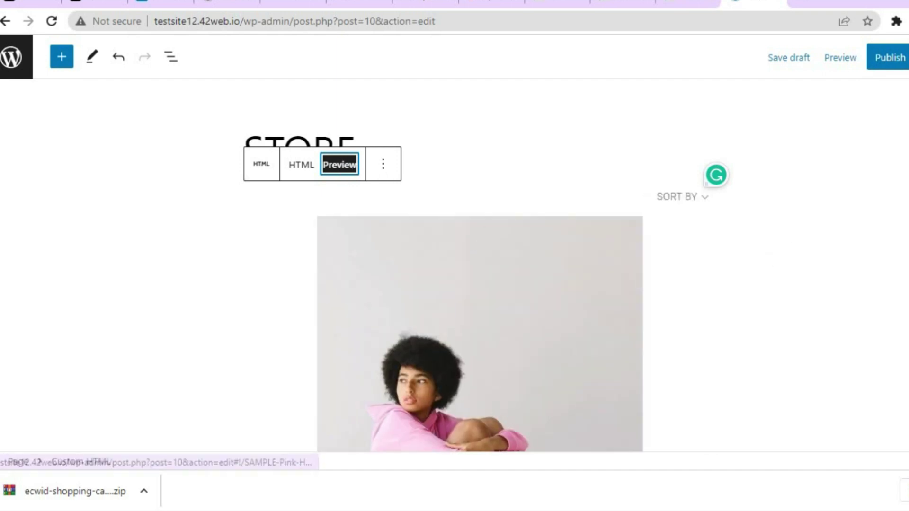
{"action": "scroll", "coordinate": [479, 284], "scroll_direction": "down", "scroll_amount": 9}
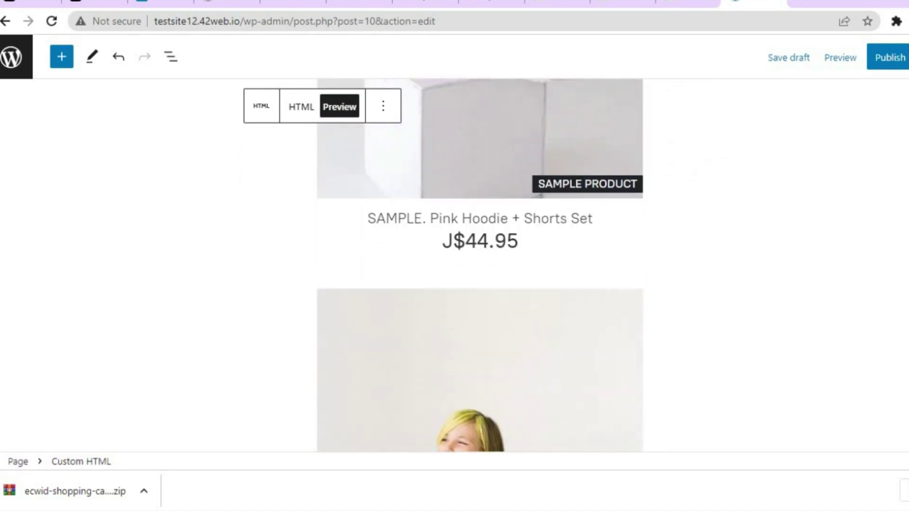
Save the STORE page as a draft and preview it in a new browser tab
{"action": "scroll", "coordinate": [479, 265], "scroll_direction": "down", "scroll_amount": 15}
{"action": "scroll", "coordinate": [479, 265], "scroll_direction": "up", "scroll_amount": 20}
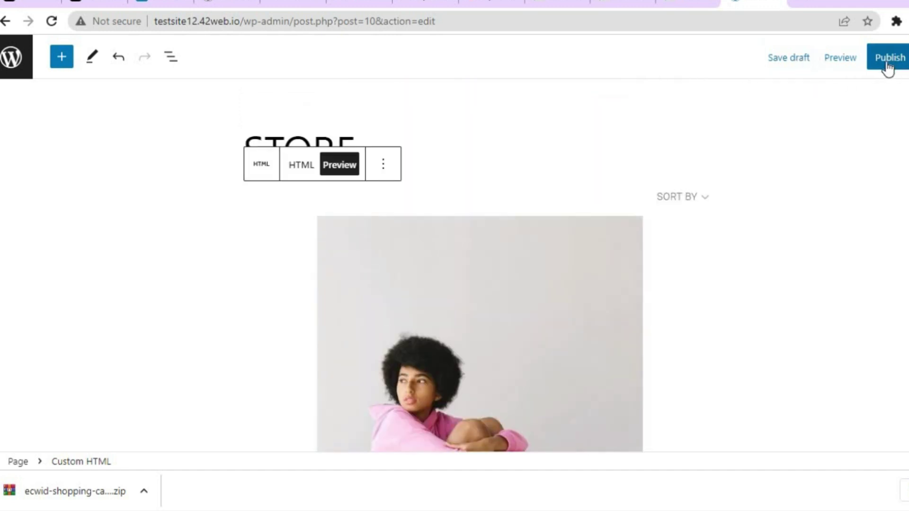
{"action": "left_click", "coordinate": [794, 56]}
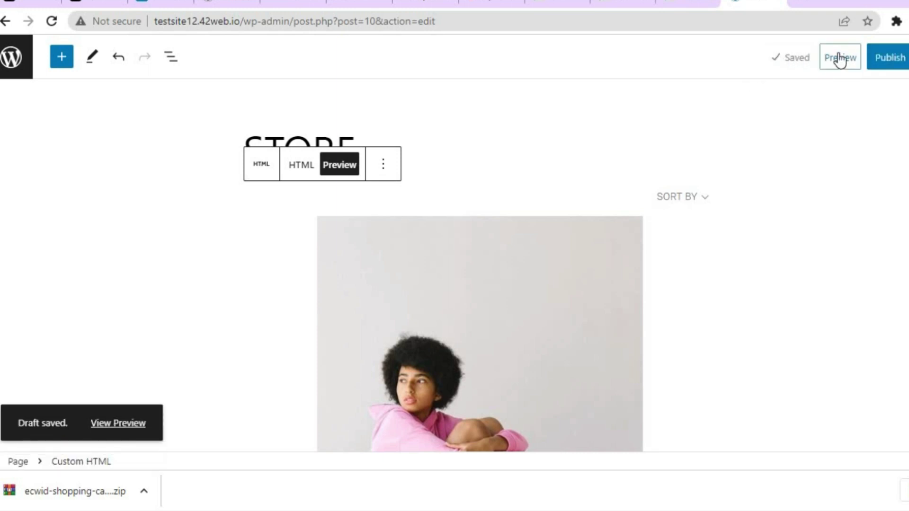
{"action": "left_click", "coordinate": [841, 59]}
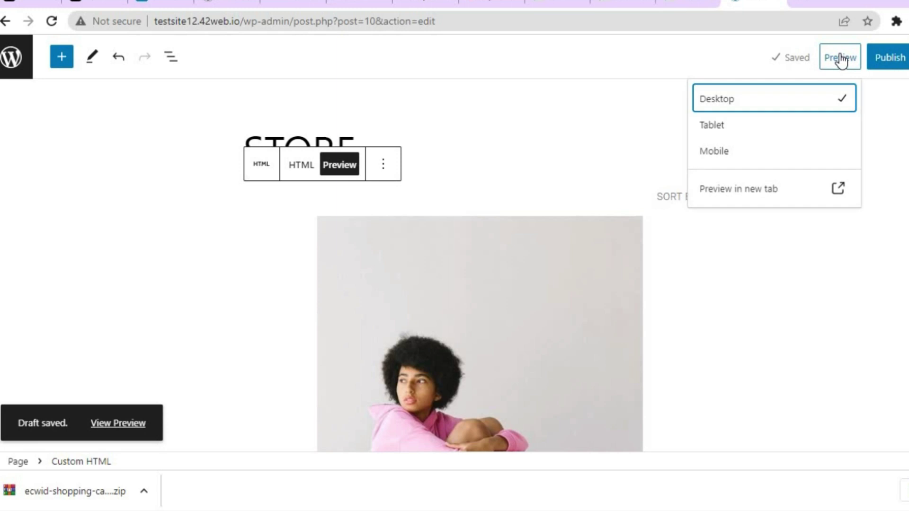
{"action": "left_click", "coordinate": [781, 190]}
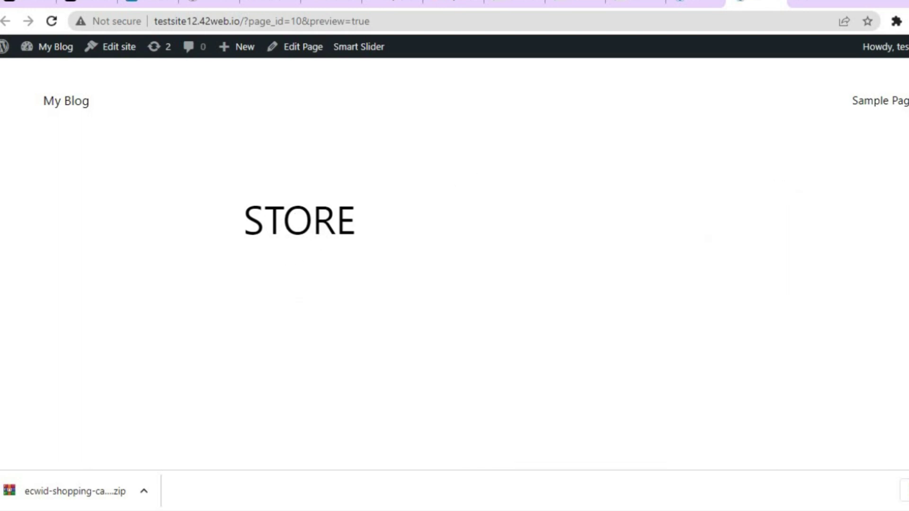
Examine the embedded Ecwid product catalog on the previewed STORE page, from the first sample products down to the tote bag
{"action": "scroll", "coordinate": [455, 266], "scroll_direction": "down", "scroll_amount": 8}
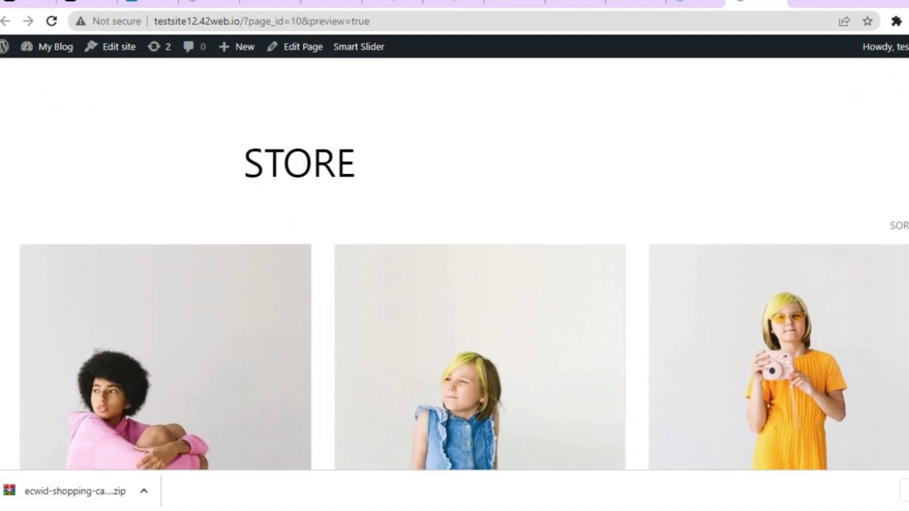
{"action": "scroll", "coordinate": [454, 266], "scroll_direction": "down", "scroll_amount": 15}
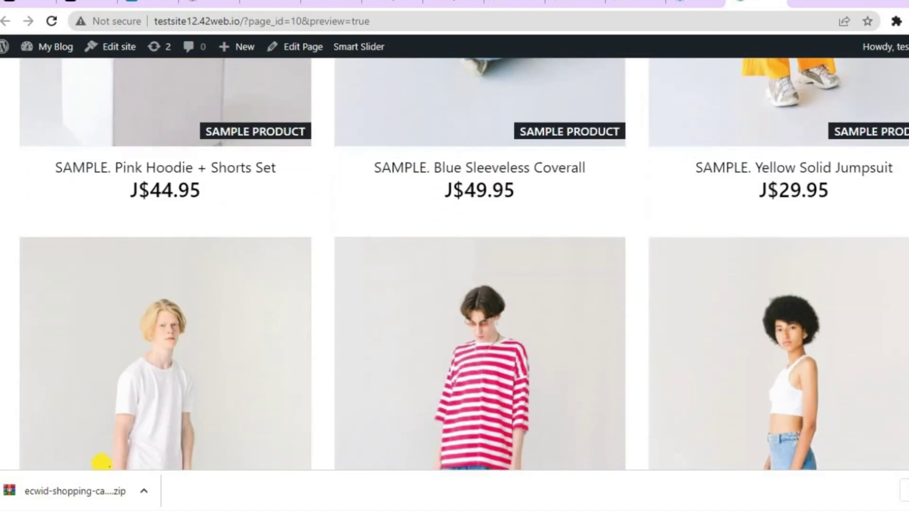
{"action": "scroll", "coordinate": [454, 265], "scroll_direction": "down", "scroll_amount": 10}
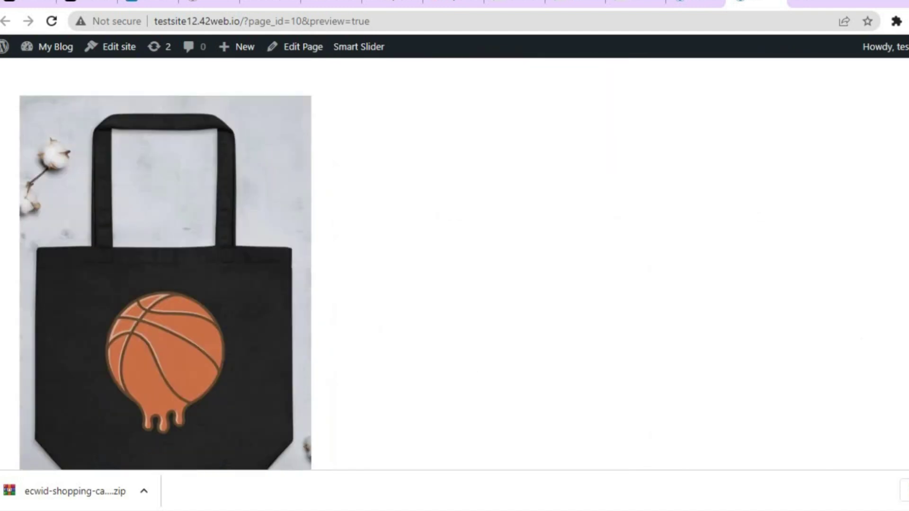
{"action": "scroll", "coordinate": [455, 265], "scroll_direction": "up", "scroll_amount": 5}
{"action": "scroll", "coordinate": [454, 266], "scroll_direction": "up", "scroll_amount": 20}
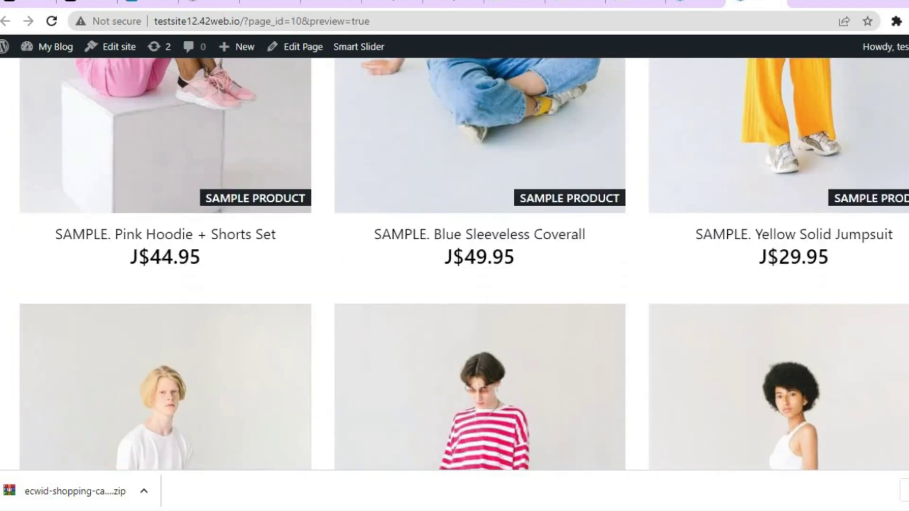
{"action": "scroll", "coordinate": [455, 265], "scroll_direction": "down", "scroll_amount": 3}
{"action": "scroll", "coordinate": [455, 265], "scroll_direction": "down", "scroll_amount": 10}
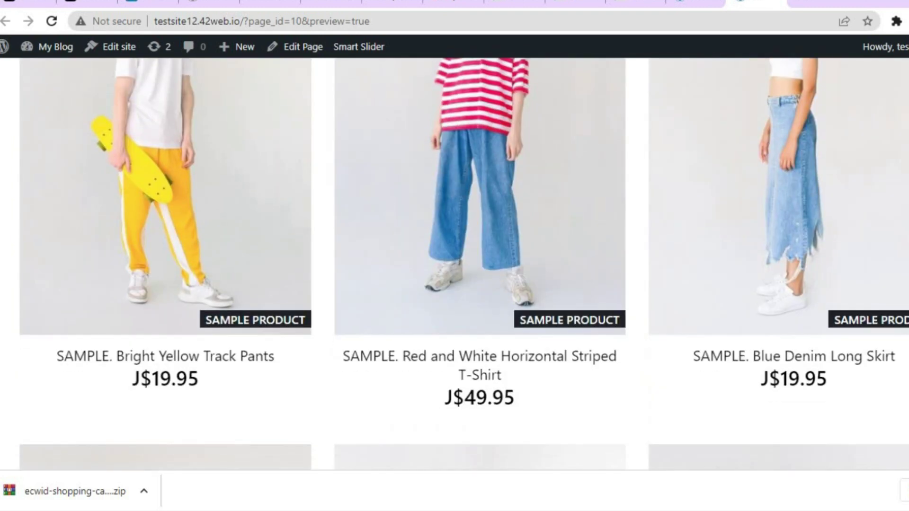
{"action": "scroll", "coordinate": [455, 265], "scroll_direction": "down", "scroll_amount": 10}
{"action": "scroll", "coordinate": [454, 266], "scroll_direction": "up", "scroll_amount": 18}
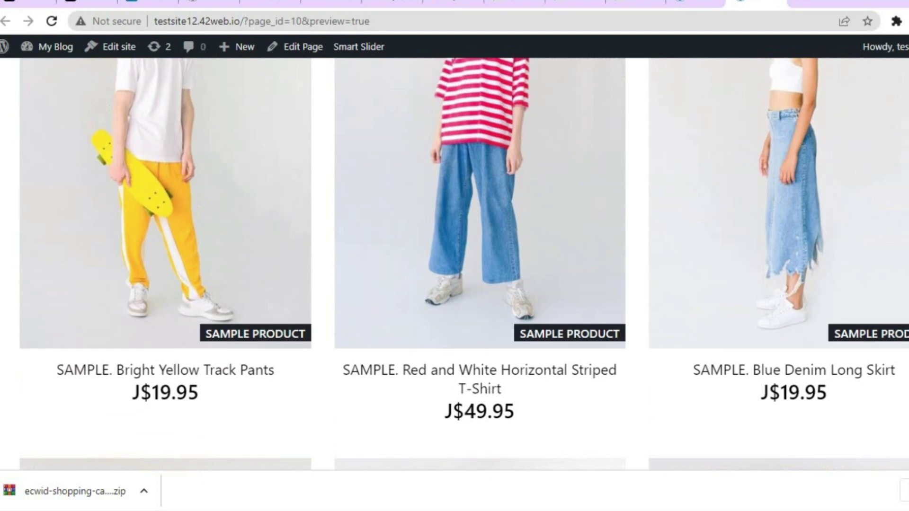
{"action": "scroll", "coordinate": [455, 265], "scroll_direction": "up", "scroll_amount": 1}
{"action": "scroll", "coordinate": [454, 265], "scroll_direction": "down", "scroll_amount": 2}
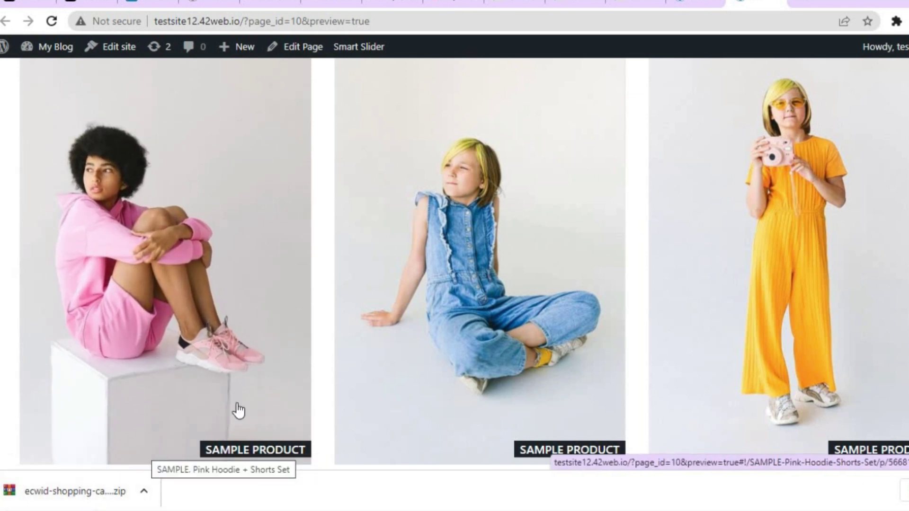
Open the SAMPLE. Blue Sleeveless Coverall product from the catalog and review its size options, product details and sharing links
{"action": "left_click", "coordinate": [536, 258]}
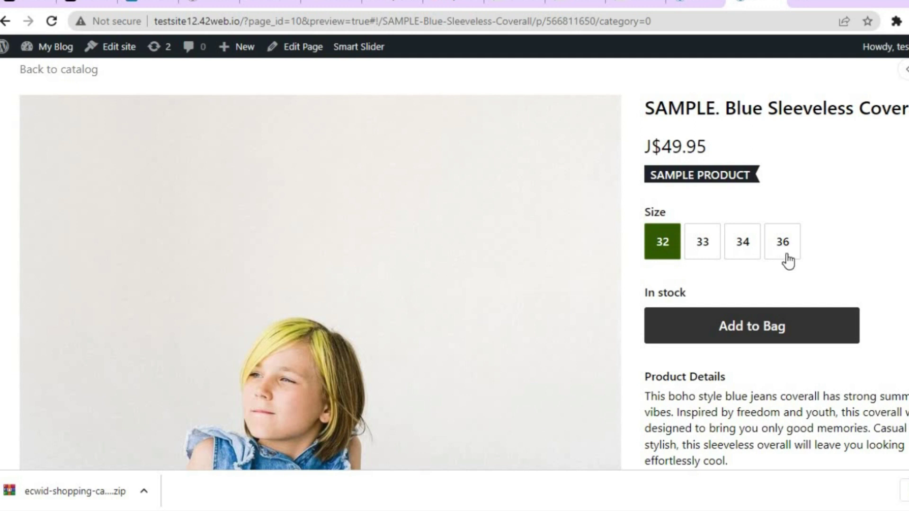
{"action": "scroll", "coordinate": [455, 265], "scroll_direction": "down", "scroll_amount": 2}
{"action": "scroll", "coordinate": [455, 265], "scroll_direction": "down", "scroll_amount": 4}
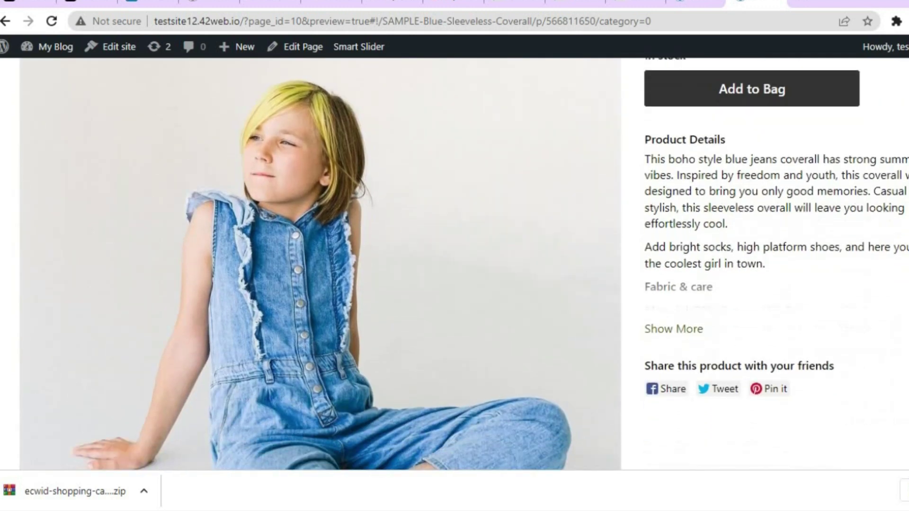
{"action": "scroll", "coordinate": [454, 265], "scroll_direction": "up", "scroll_amount": 3}
{"action": "scroll", "coordinate": [455, 265], "scroll_direction": "up", "scroll_amount": 2}
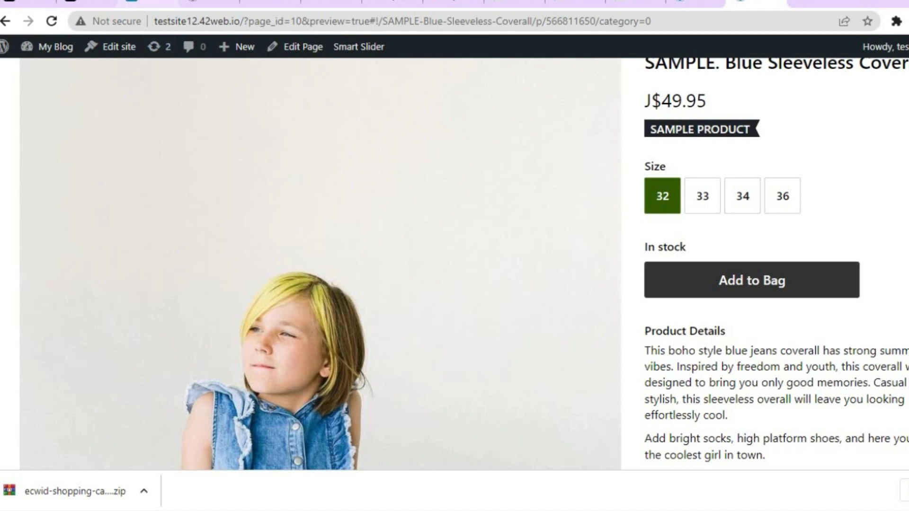
Switch to the Ecwid admin, open the Payment settings and review the current, PayPal, manual and alternative payment methods
{"action": "left_click", "coordinate": [138, 2]}
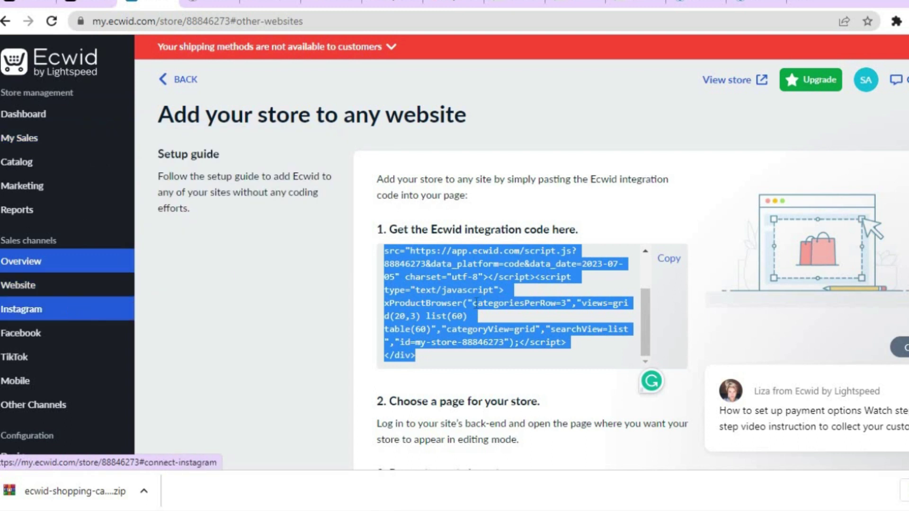
{"action": "scroll", "coordinate": [474, 303], "scroll_direction": "down", "scroll_amount": 3}
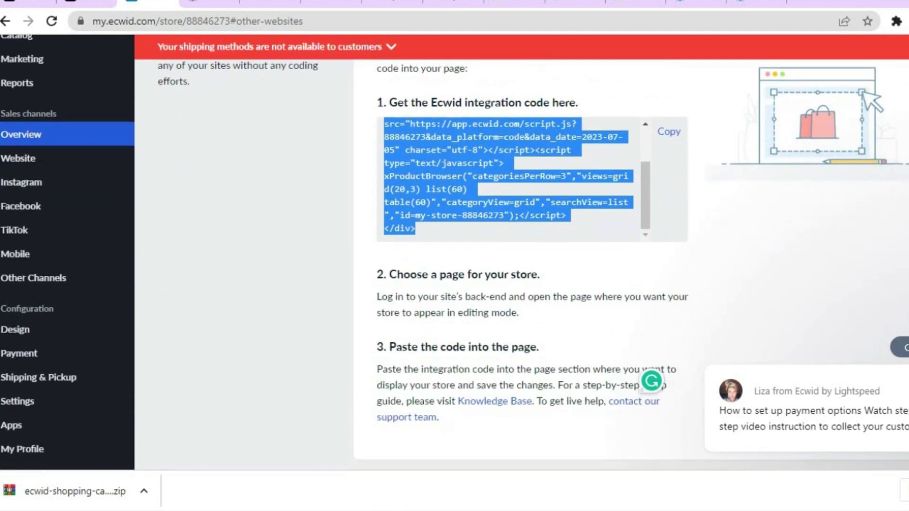
{"action": "scroll", "coordinate": [272, 209], "scroll_direction": "down", "scroll_amount": 3}
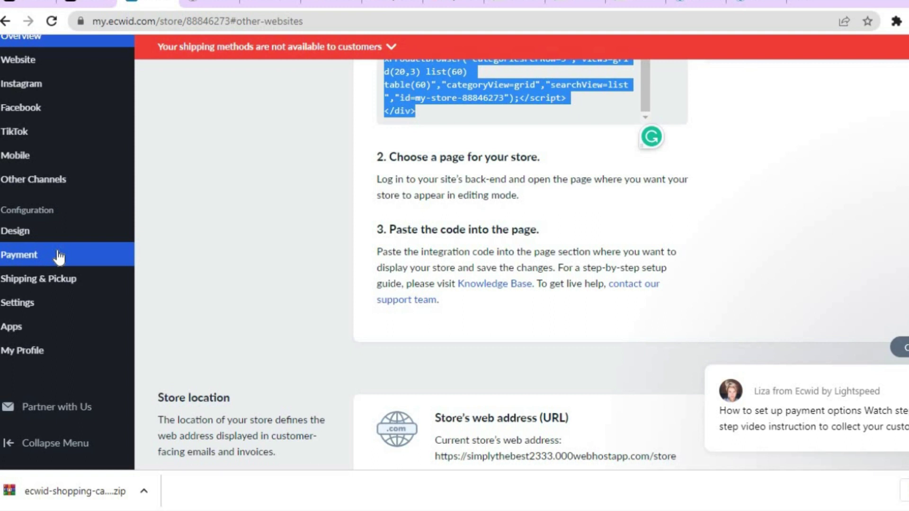
{"action": "left_click", "coordinate": [59, 257]}
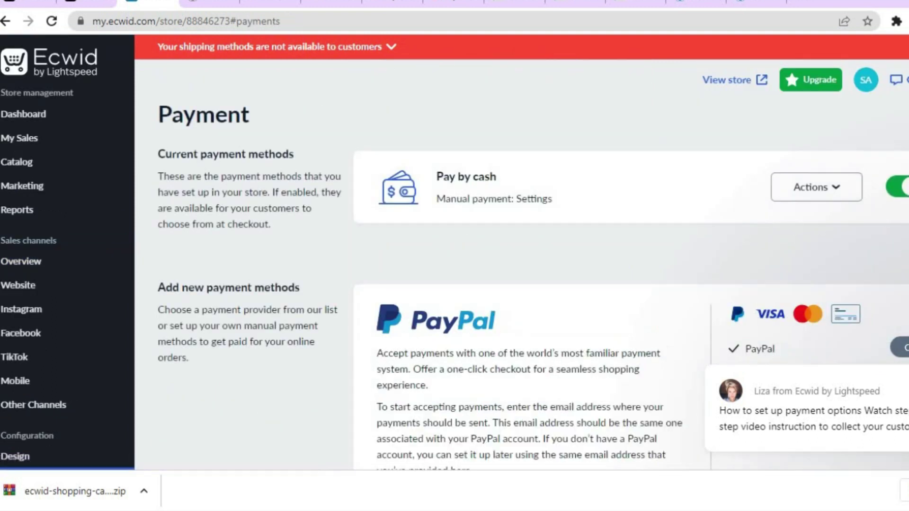
{"action": "scroll", "coordinate": [521, 251], "scroll_direction": "down", "scroll_amount": 10}
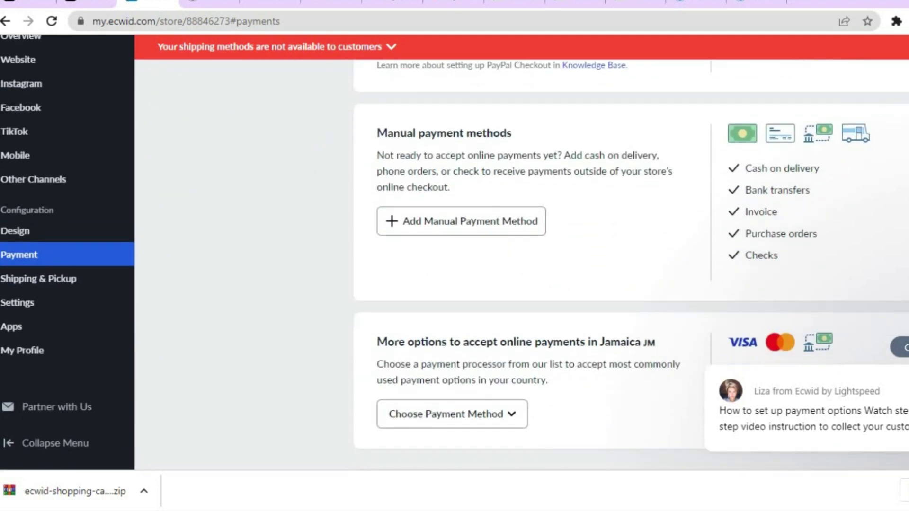
{"action": "scroll", "coordinate": [521, 266], "scroll_direction": "down", "scroll_amount": 5}
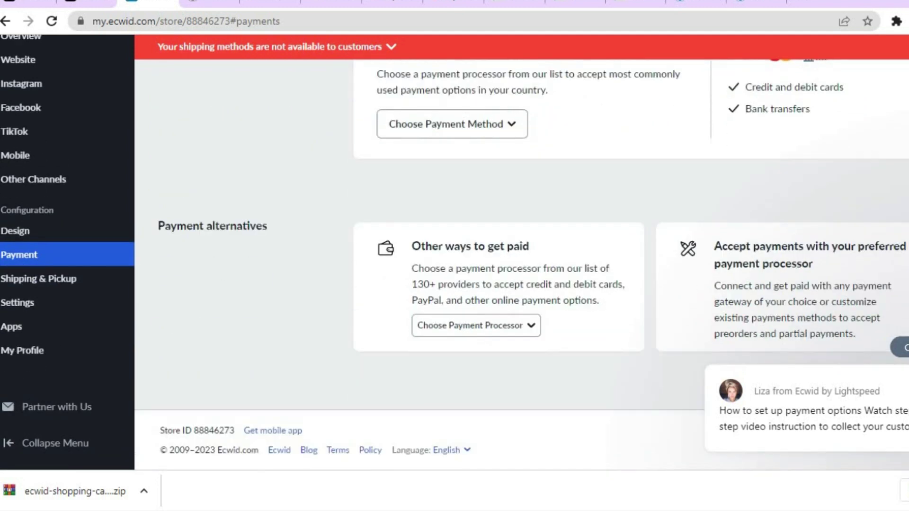
{"action": "scroll", "coordinate": [521, 266], "scroll_direction": "up", "scroll_amount": 15}
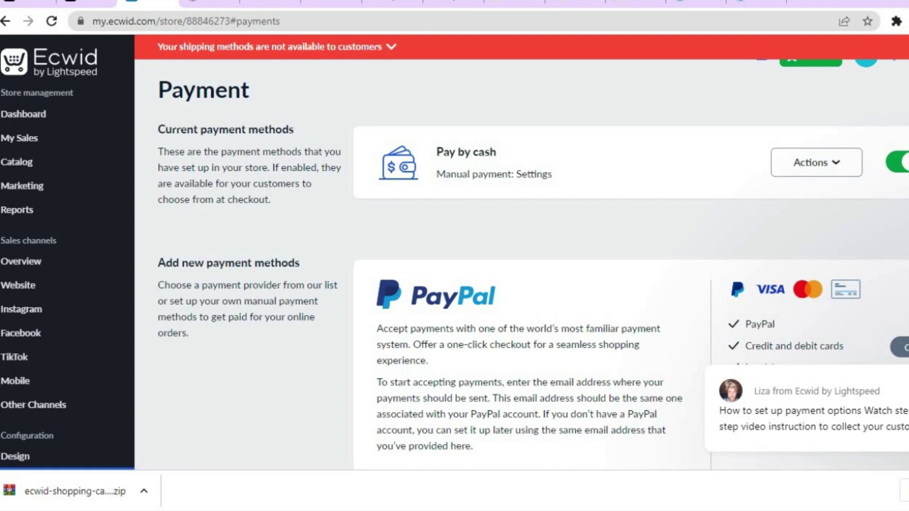
{"action": "scroll", "coordinate": [533, 265], "scroll_direction": "up", "scroll_amount": 1}
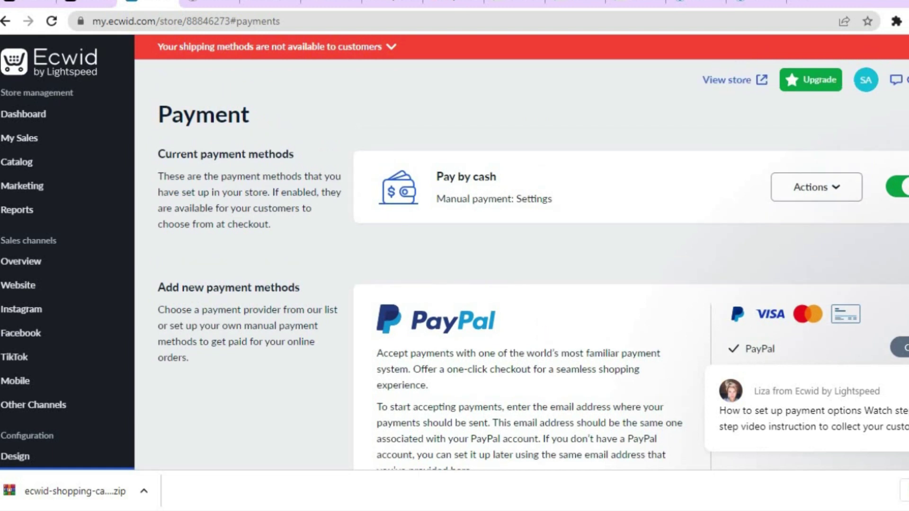